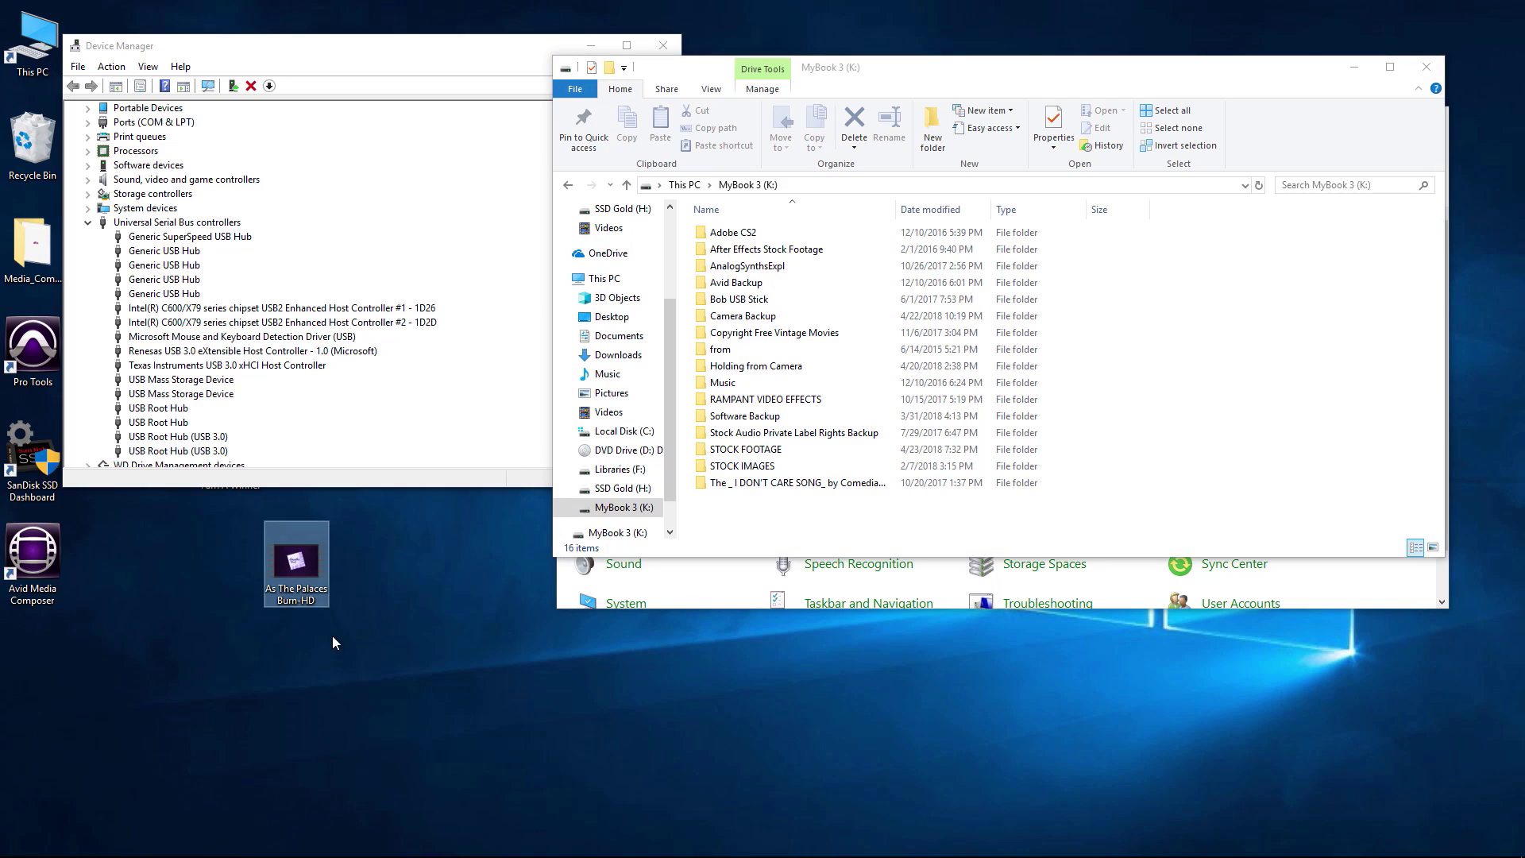
Start a test copy of As The Palaces Burn-HD from the desktop to MyBook 3 (K:) to check the transfer speed, and cancel it
mouse_move(329, 572)
mouse_down()
mouse_move(1269, 397)
mouse_move(1264, 380)
mouse_up()
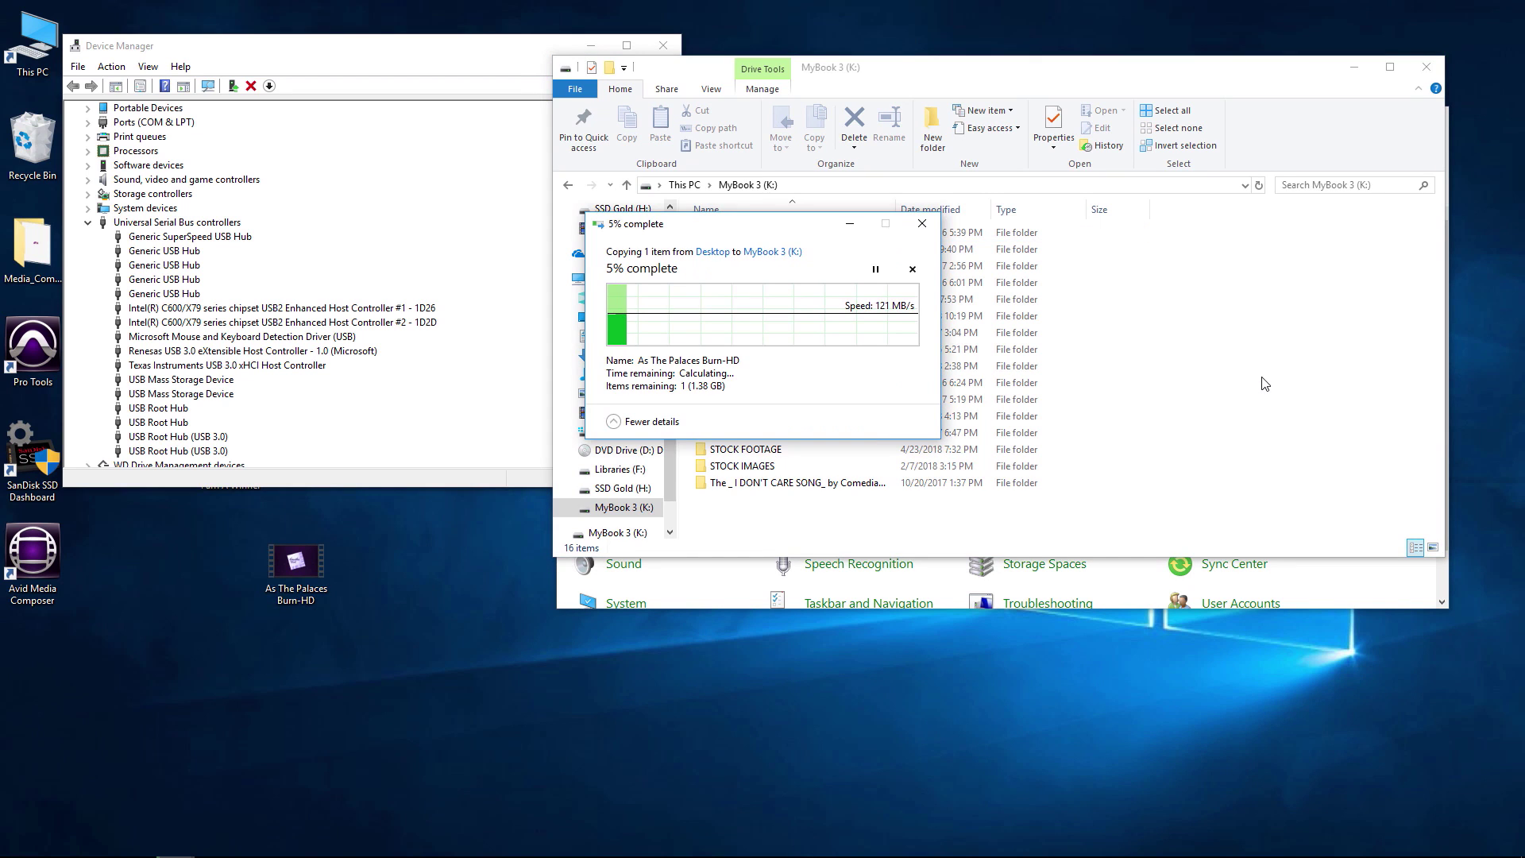
click(913, 269)
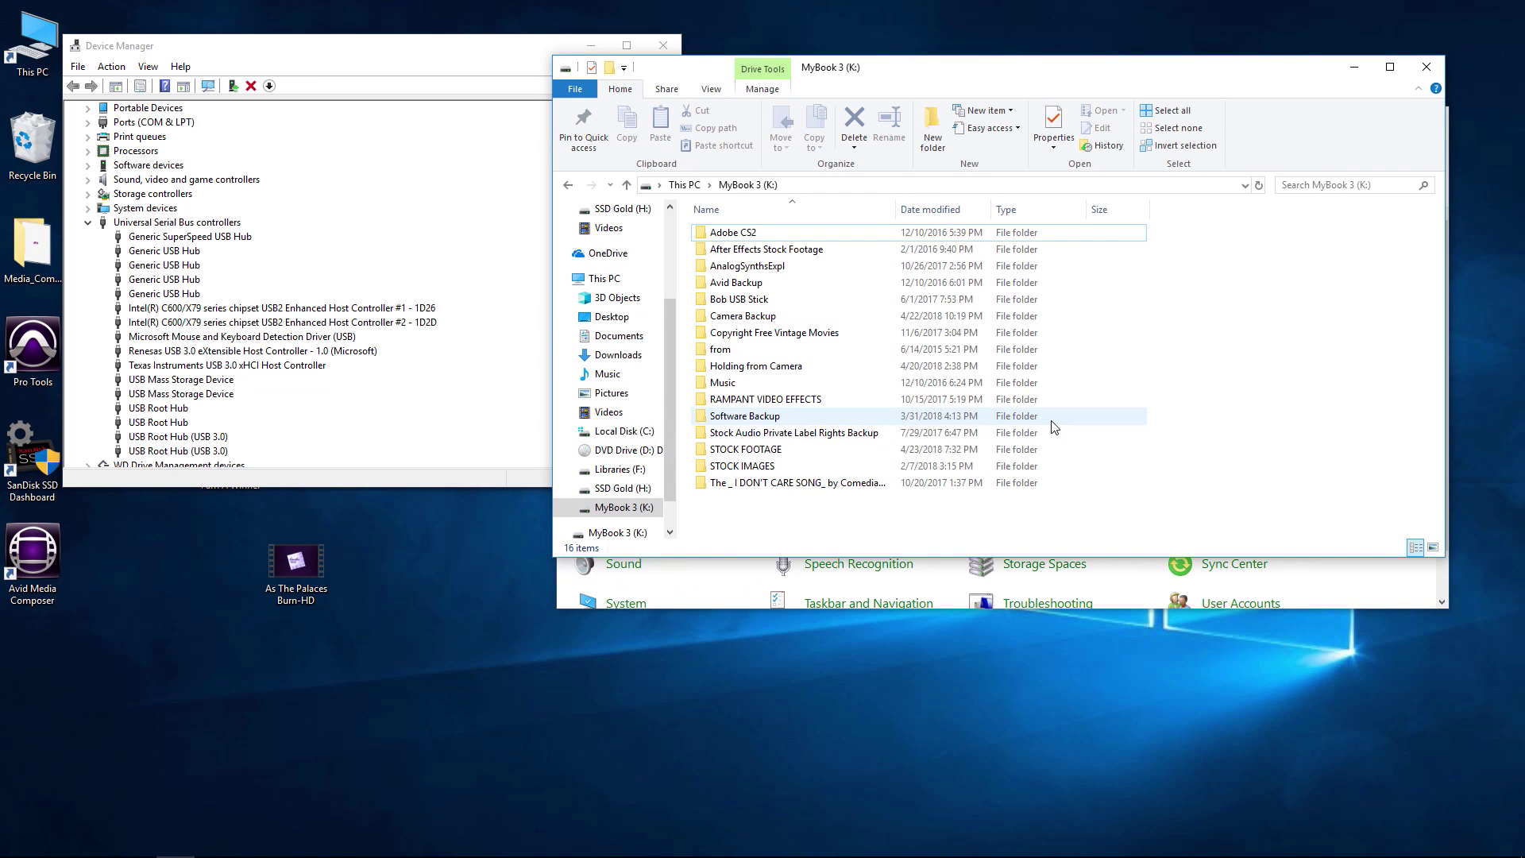
Clear the desktop by minimizing the MyBook 3 window, closing Device Manager, and minimizing the Control Panel
click(1354, 70)
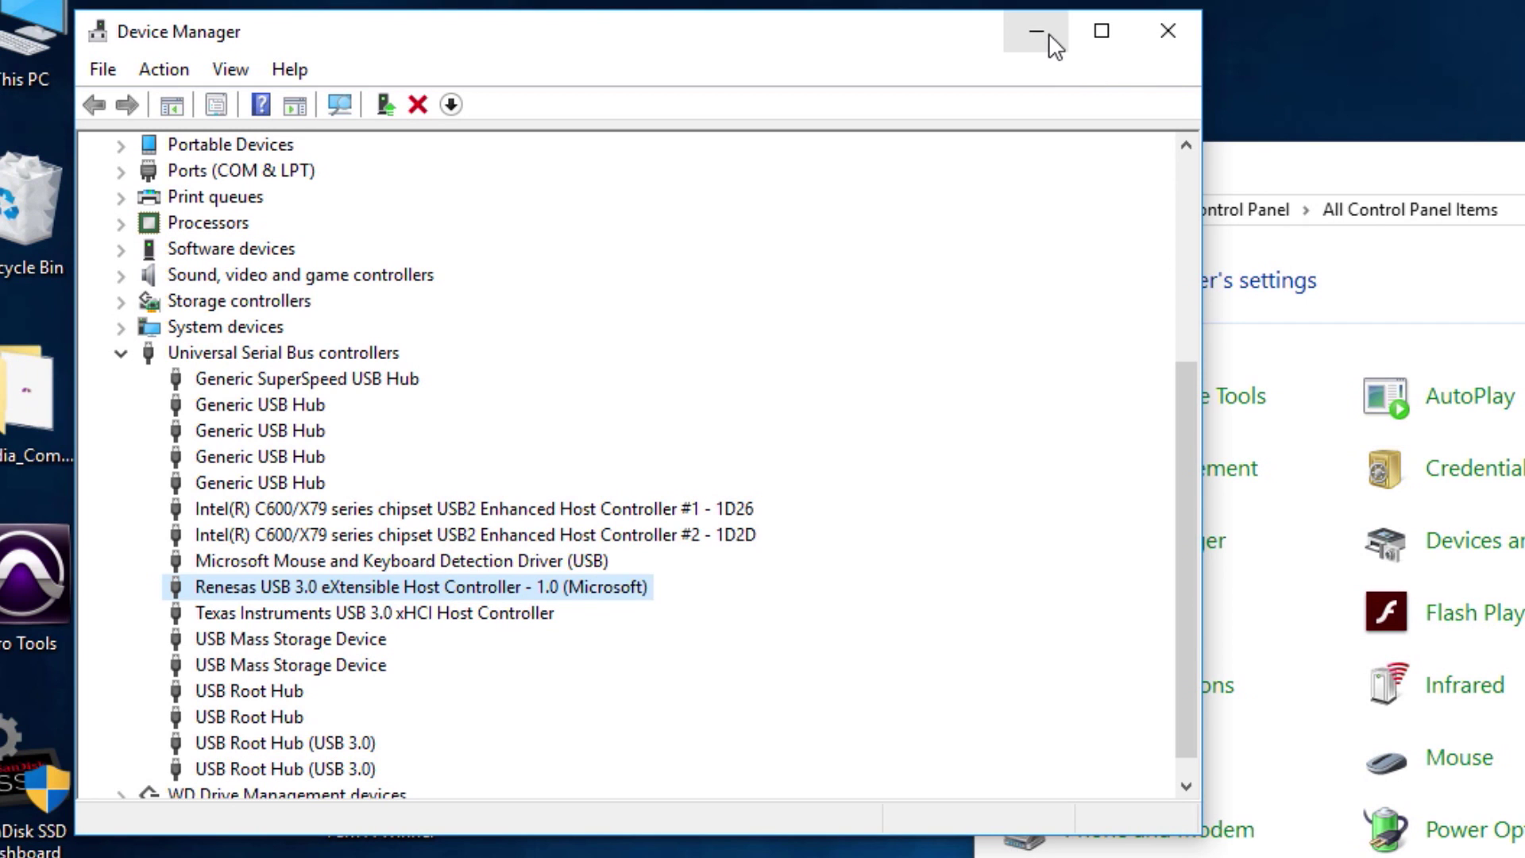
click(1167, 32)
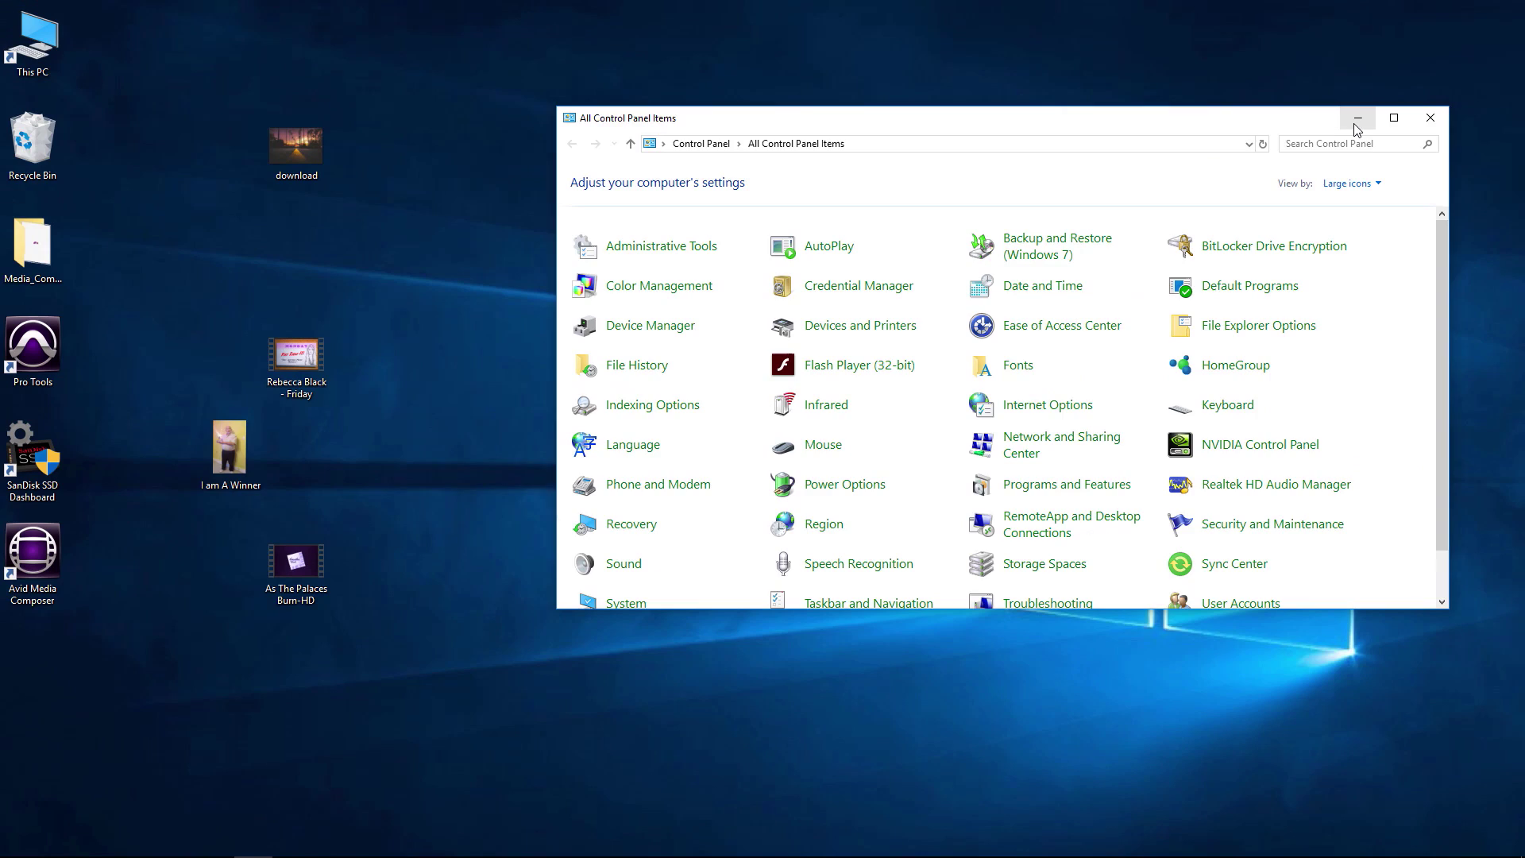
click(1355, 120)
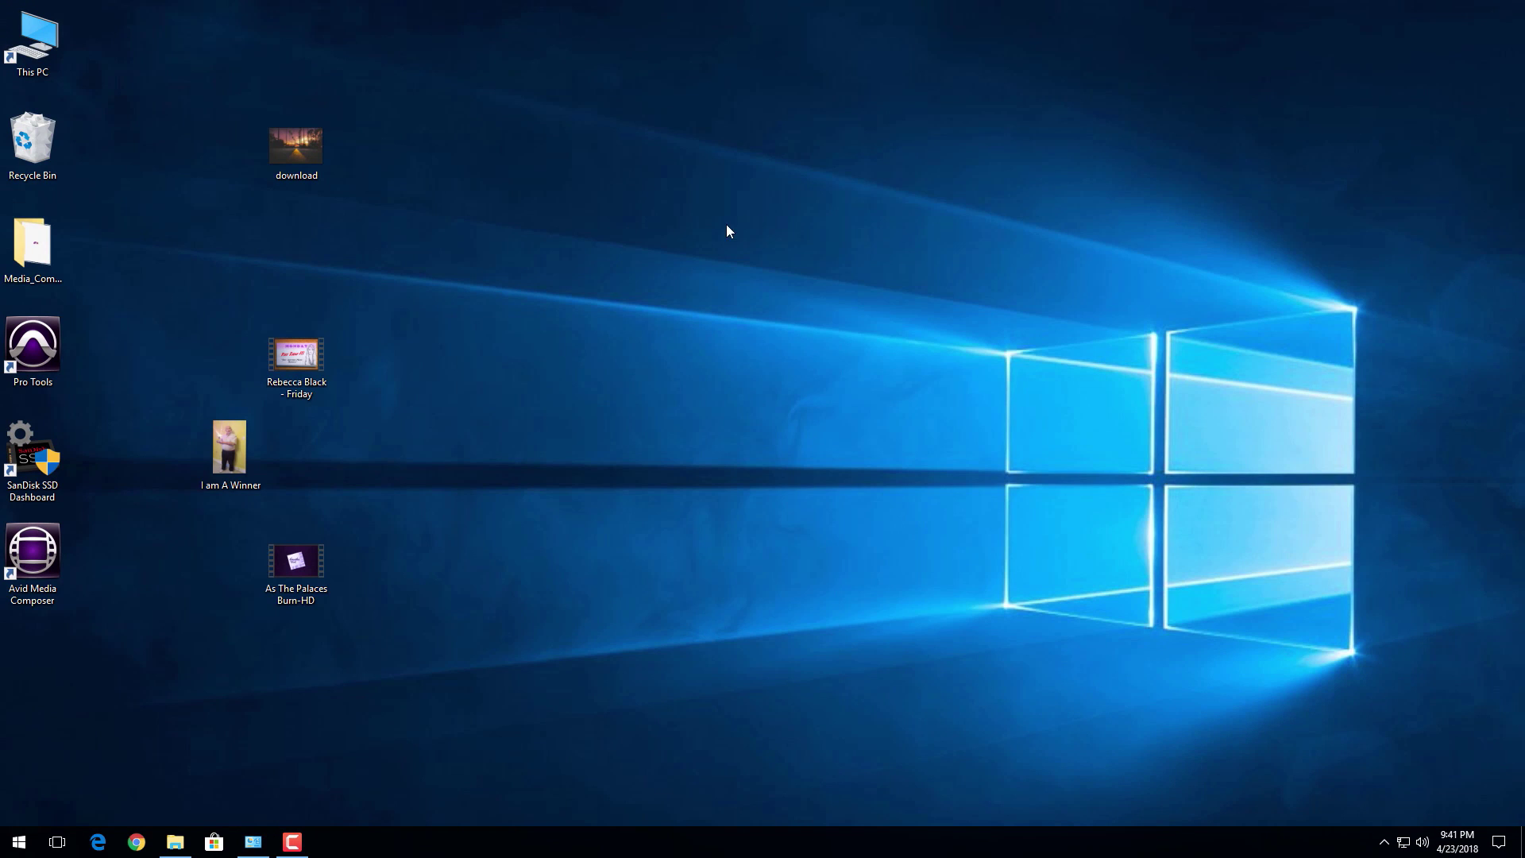
Run RENESAS-USB3-Host-Driver-30230-setup from the DVD drive (D:), finish the wizard, and close the drive window
double_click(31, 39)
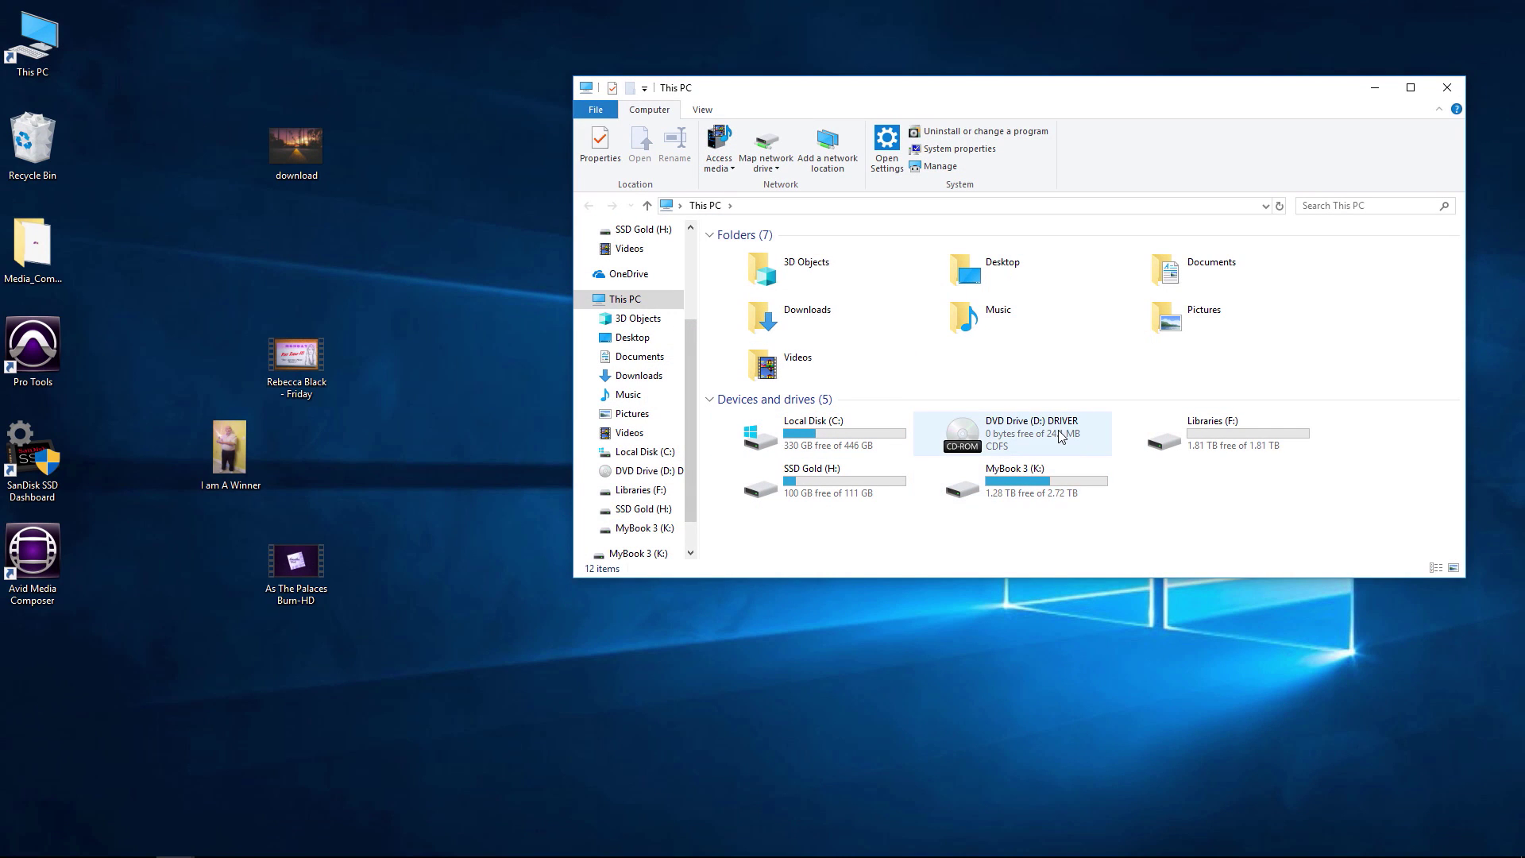
double_click(1060, 436)
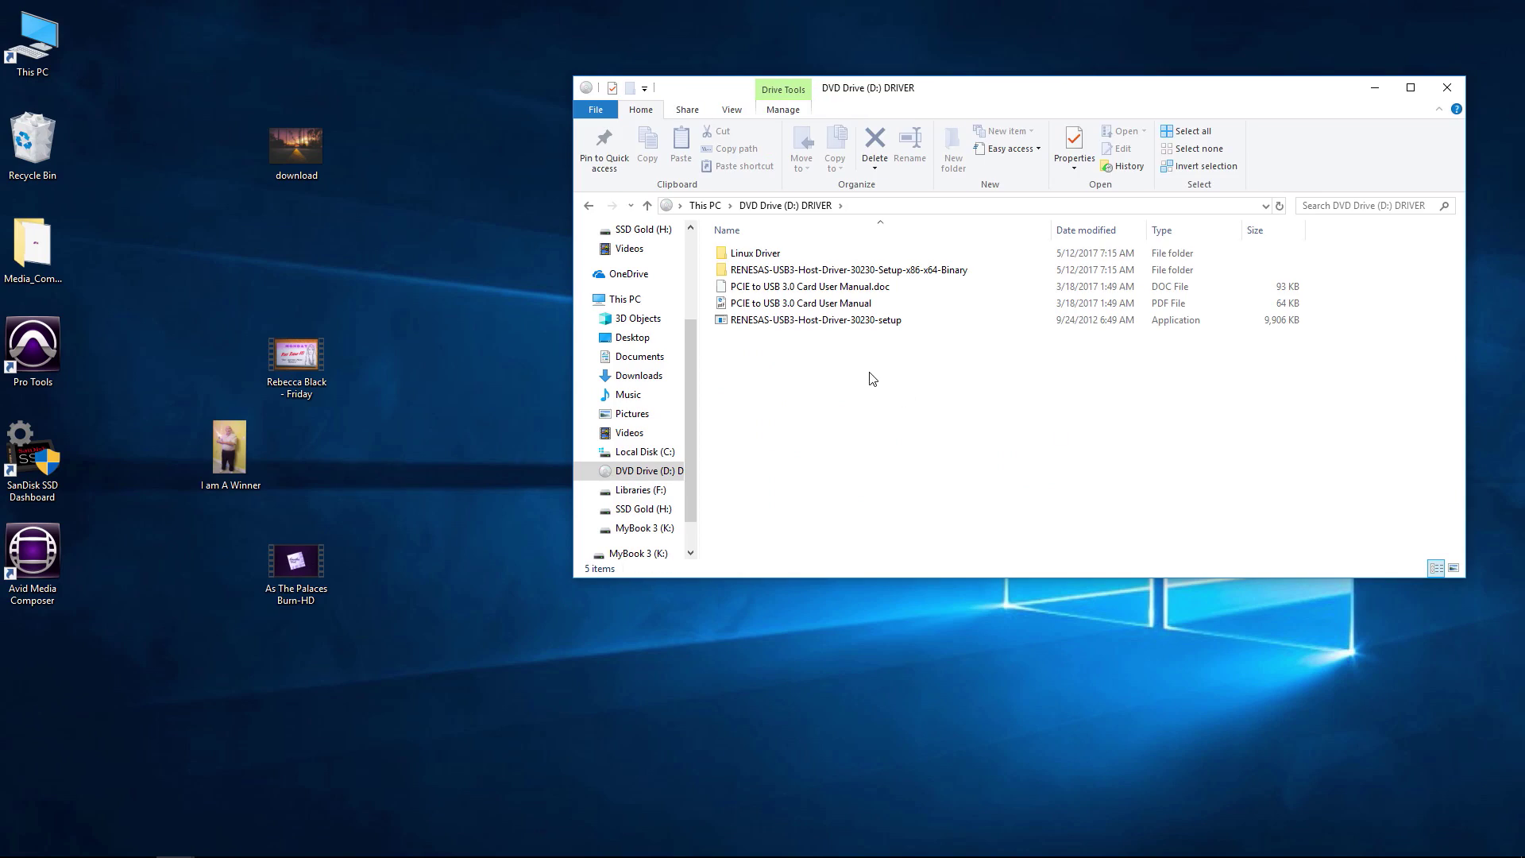
click(860, 321)
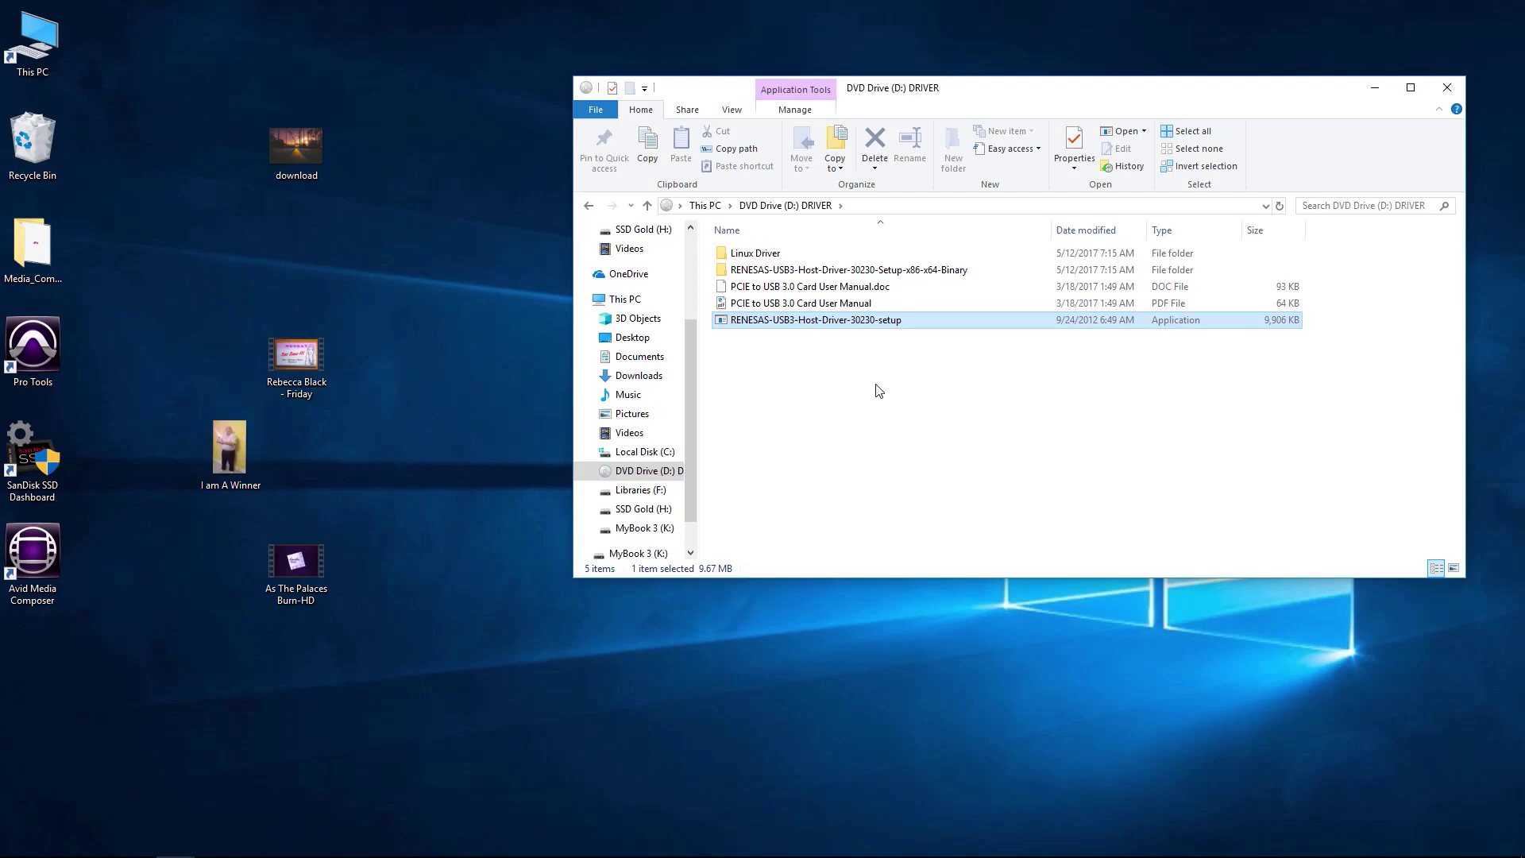
key(Return)
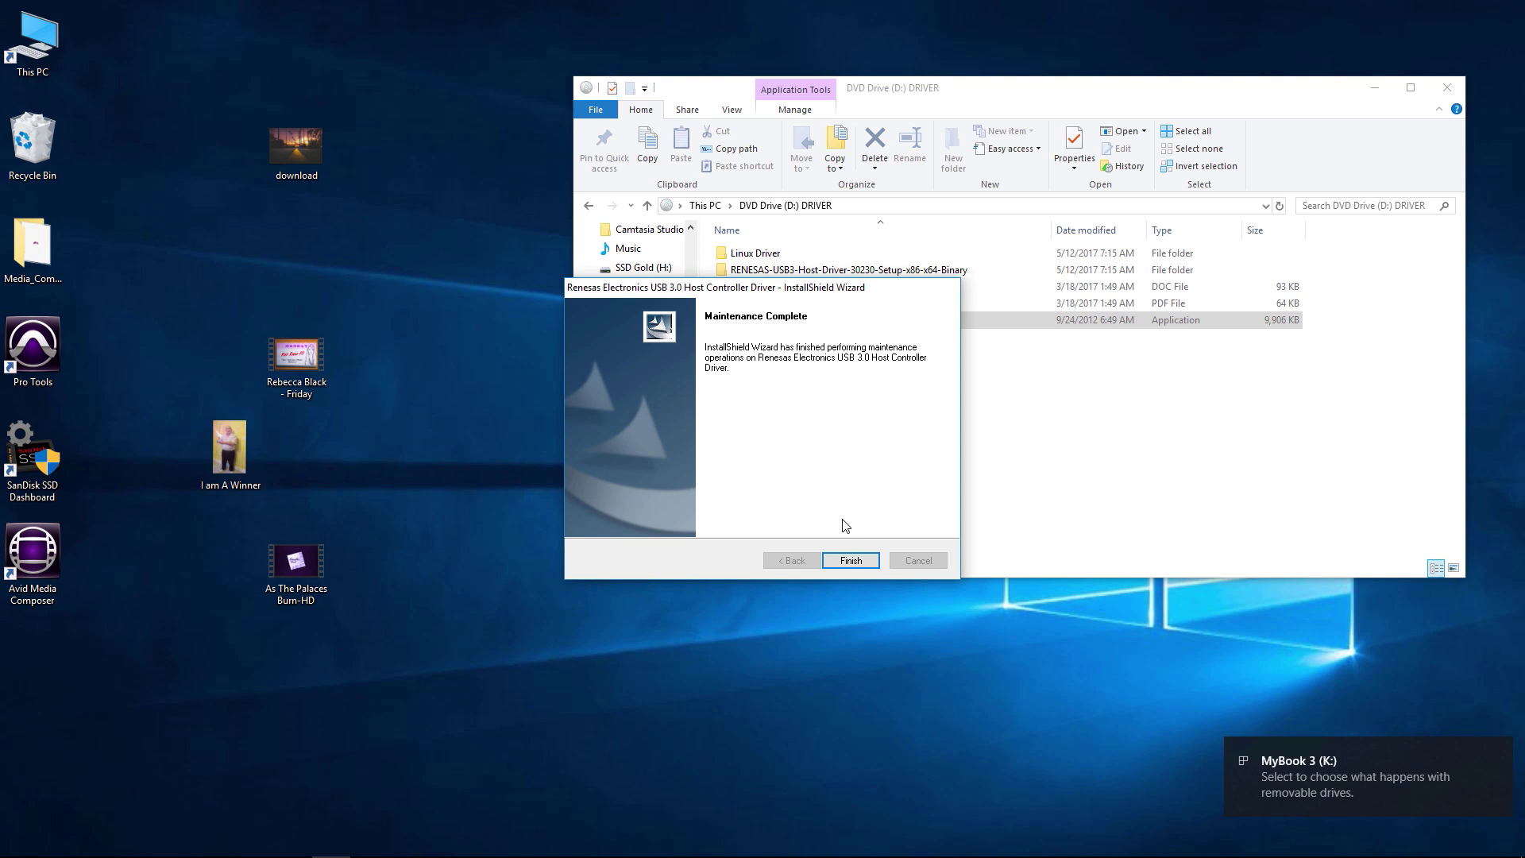
click(848, 561)
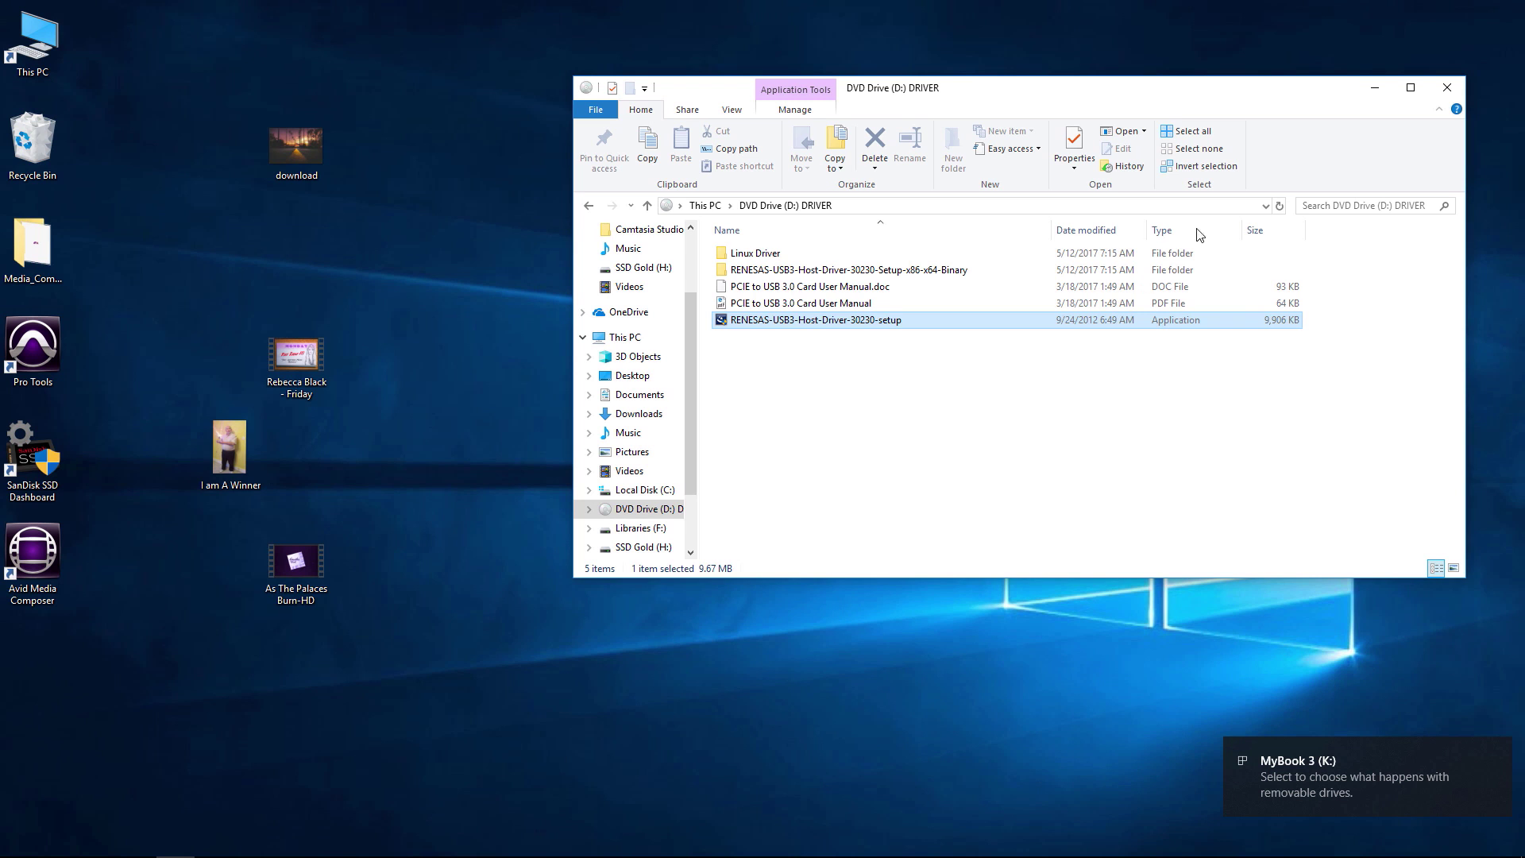
click(1445, 88)
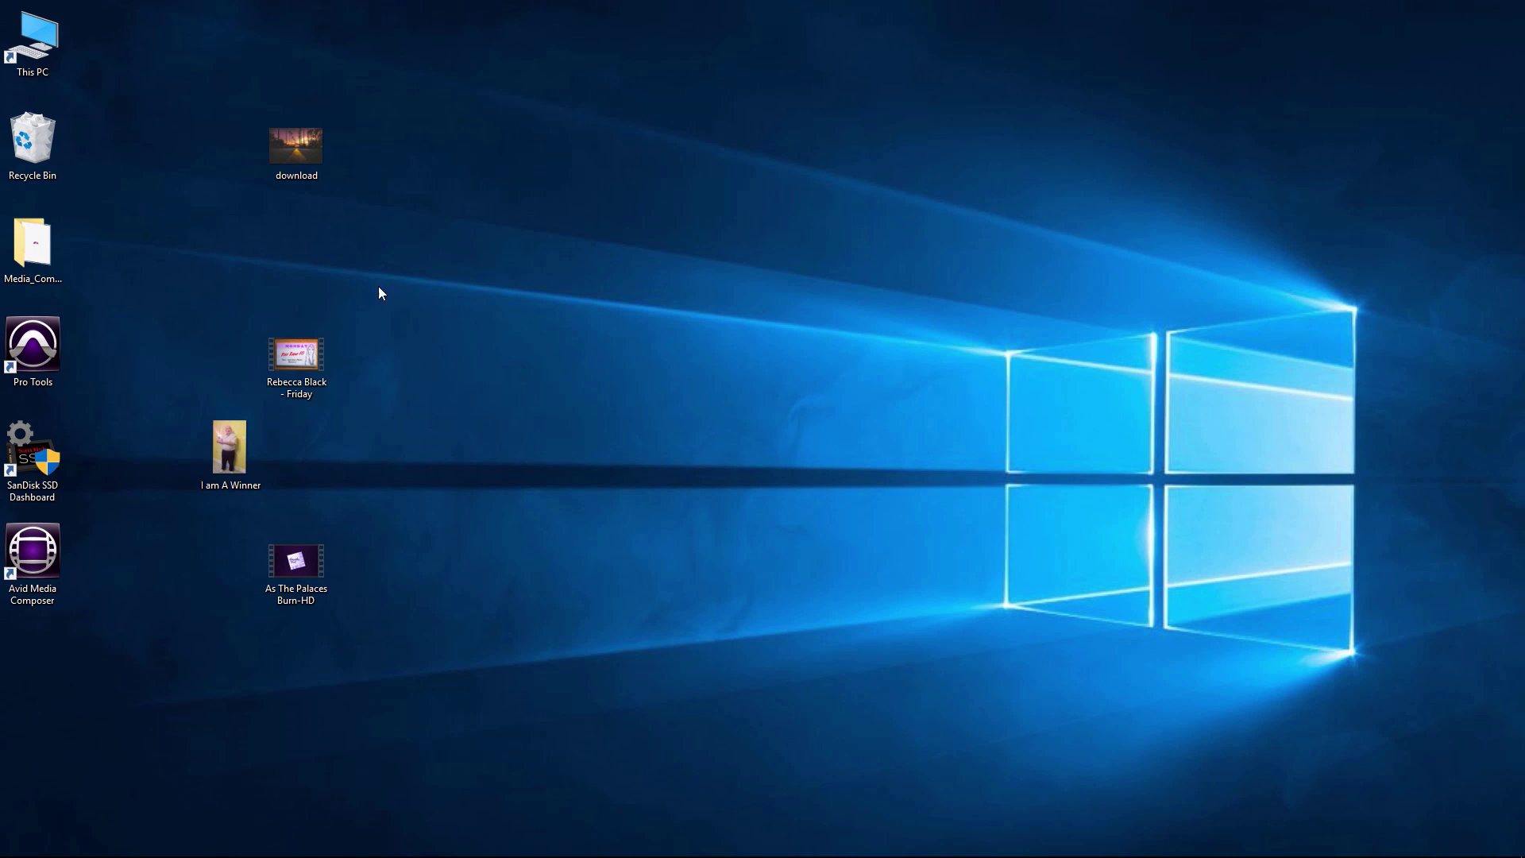
Open the MyBook 3 (K:) drive from This PC and shift its window slightly
double_click(59, 46)
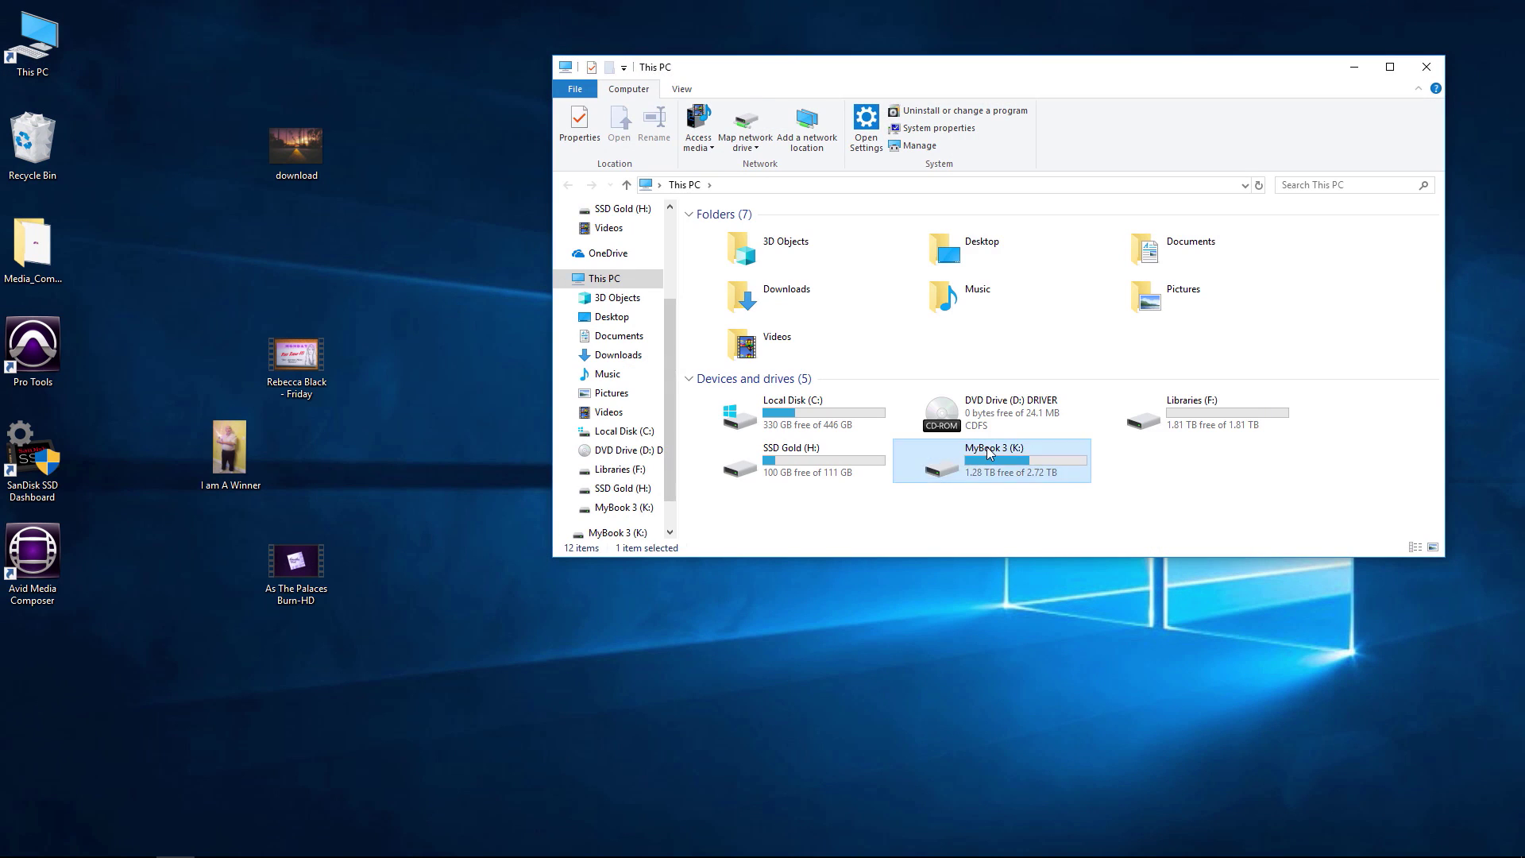
double_click(989, 453)
drag(914, 73, 942, 54)
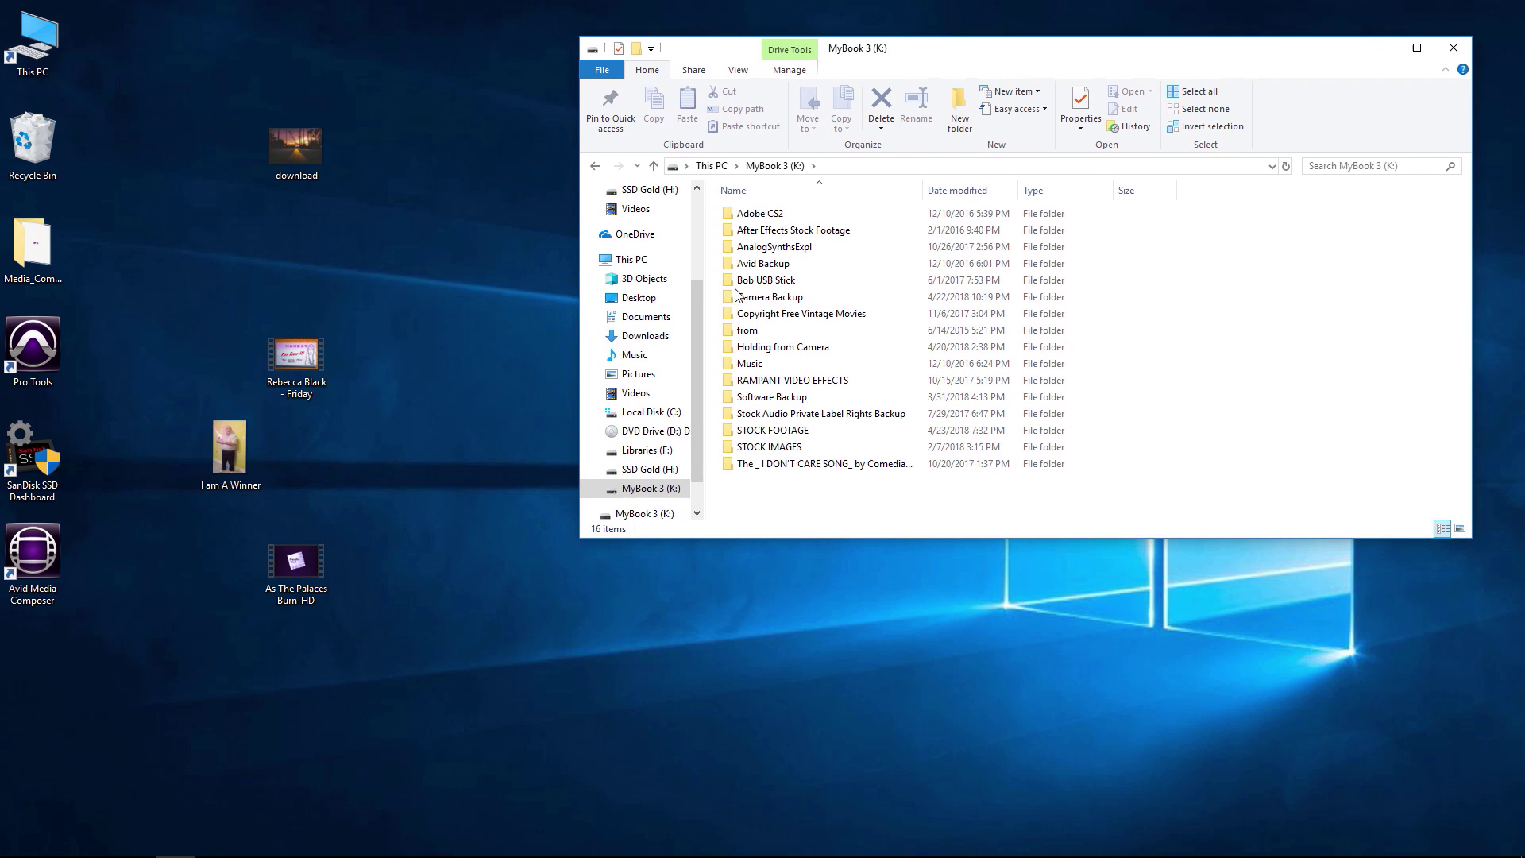
Open Device Manager from the Control Panel and expand the Universal Serial Bus controllers category
click(19, 841)
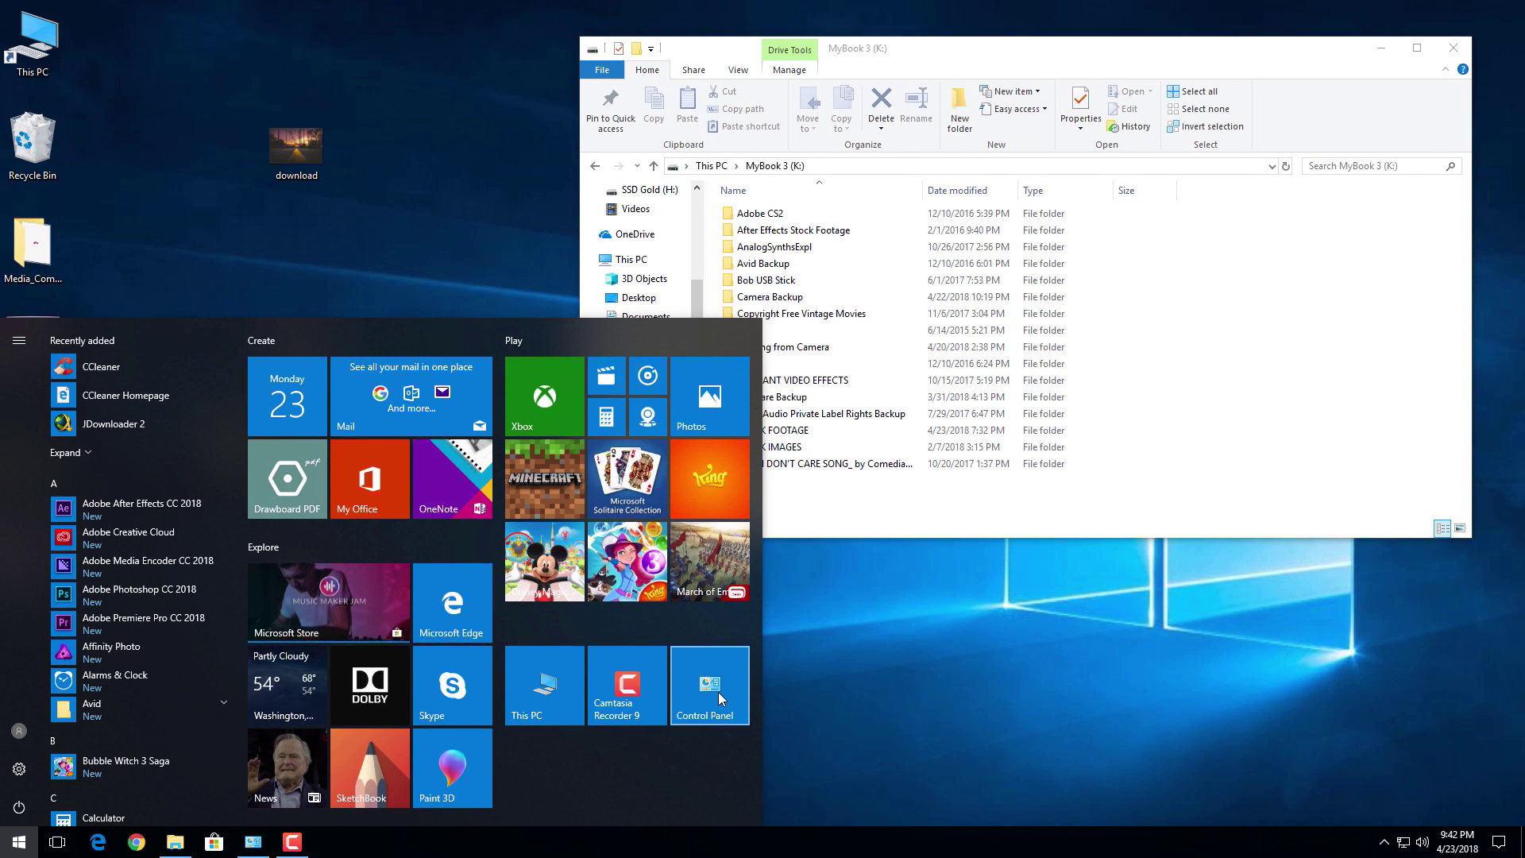
click(721, 698)
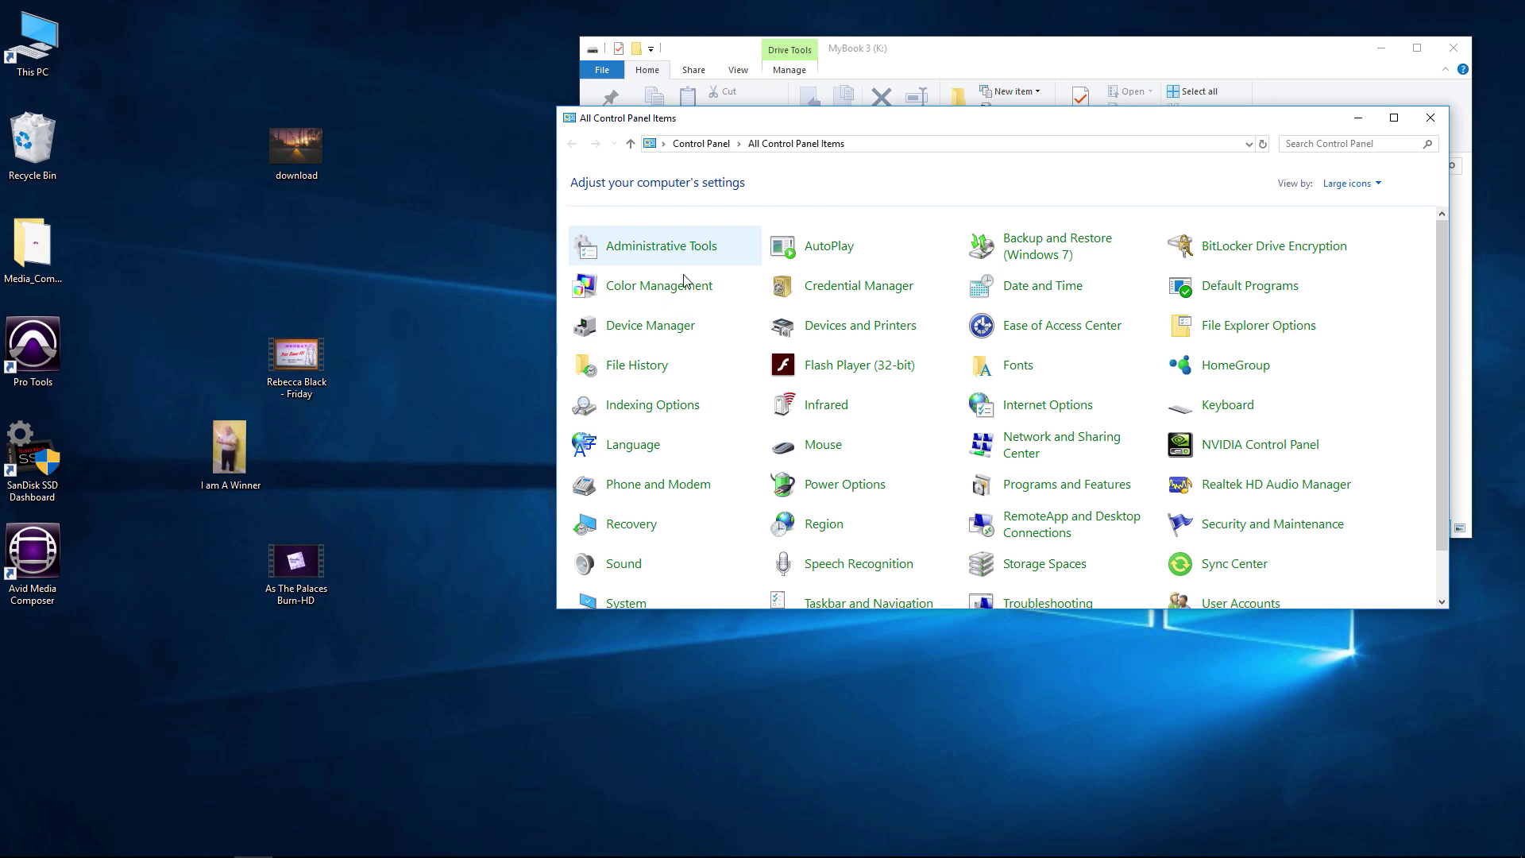
click(658, 330)
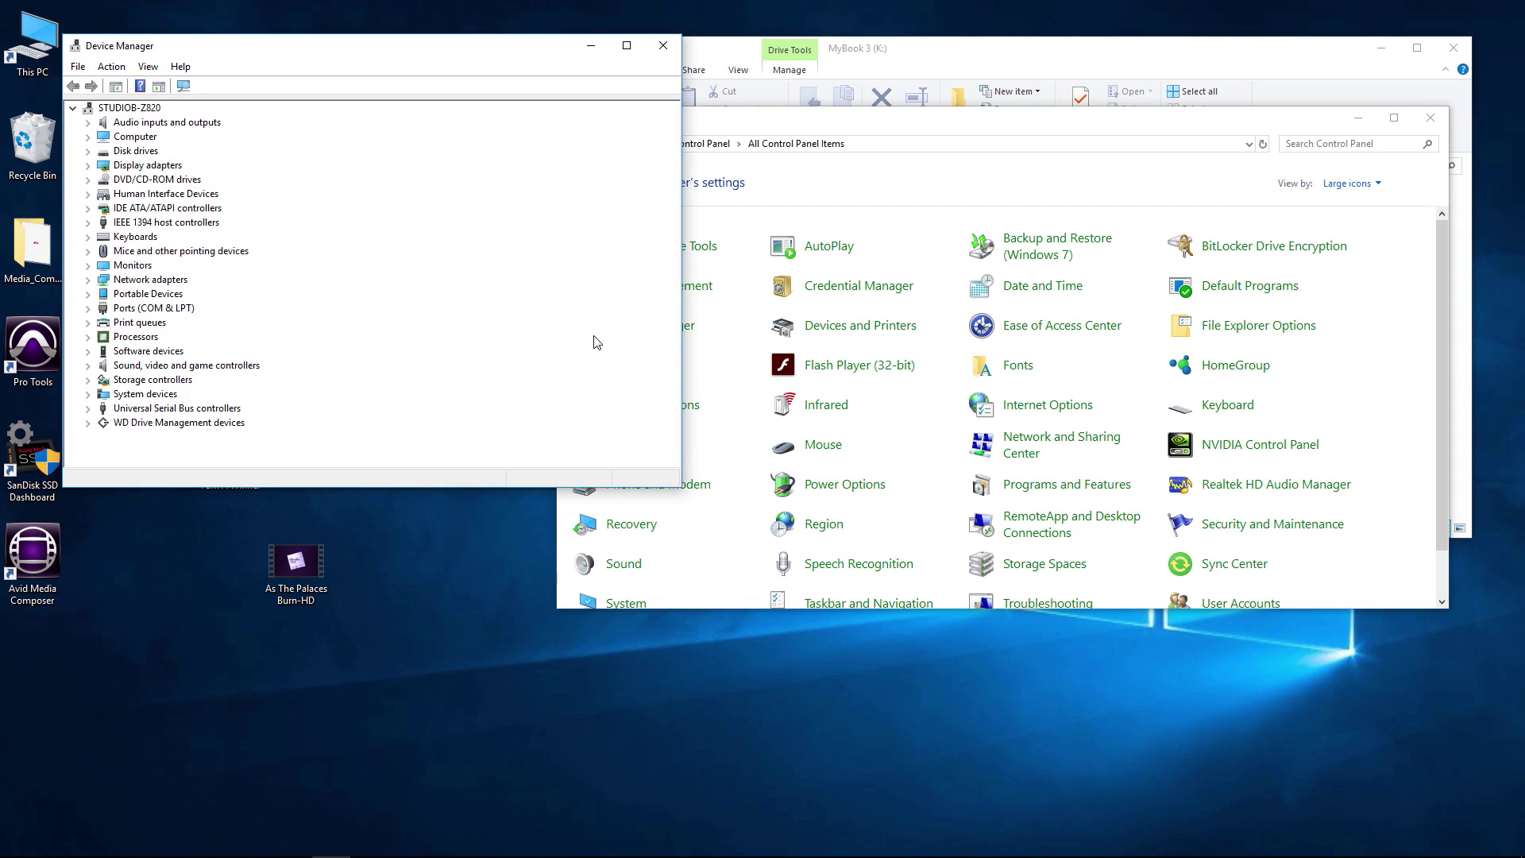
click(88, 409)
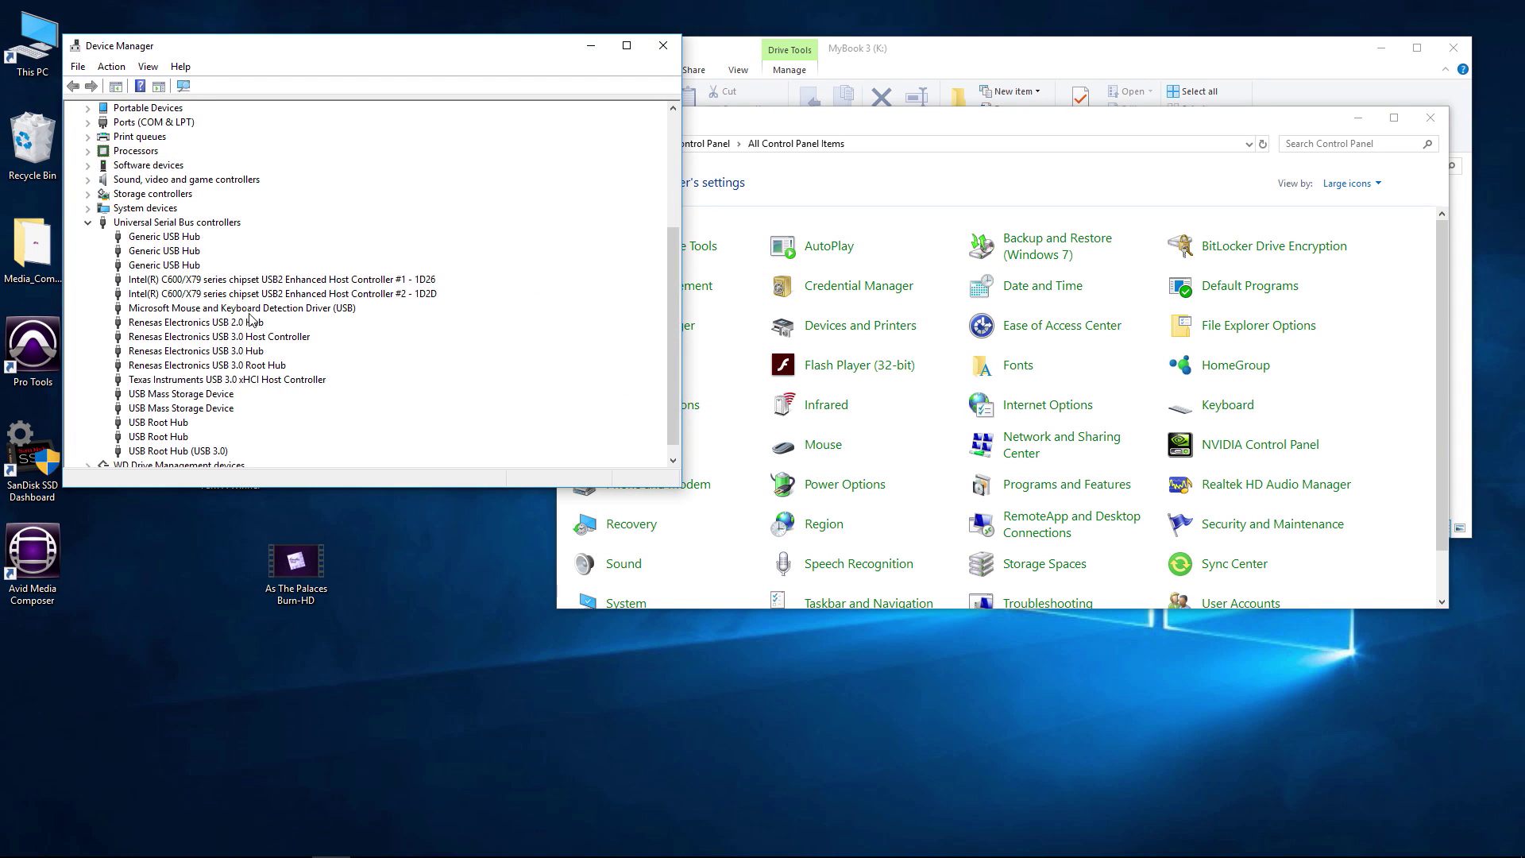
Examine the Renesas Electronics hub, host controller and root hub entries and the device actions available for the USB 3.0 Root Hub
click(161, 323)
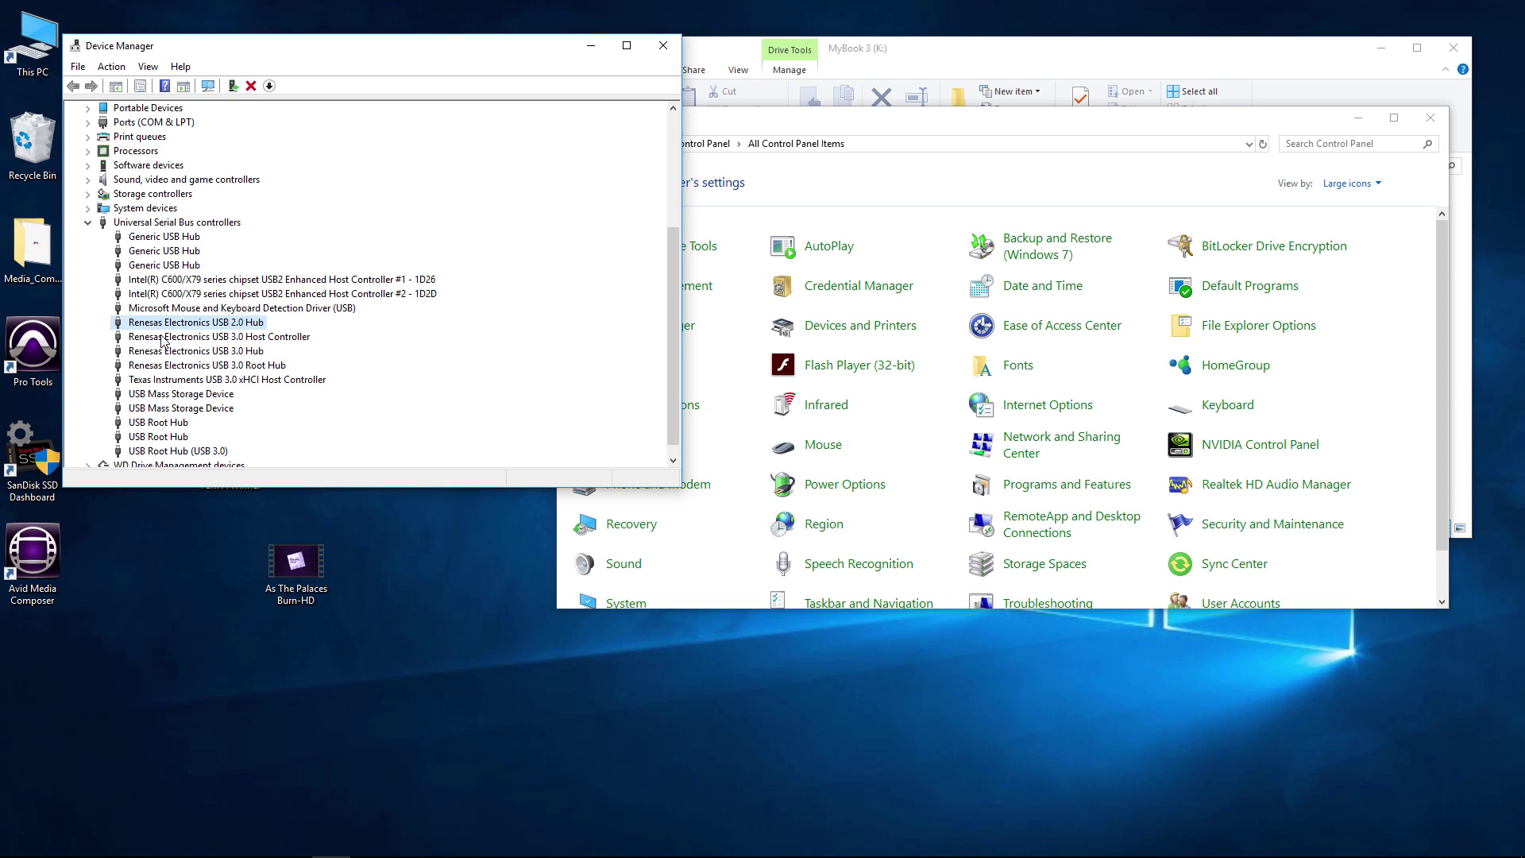
click(161, 350)
click(259, 556)
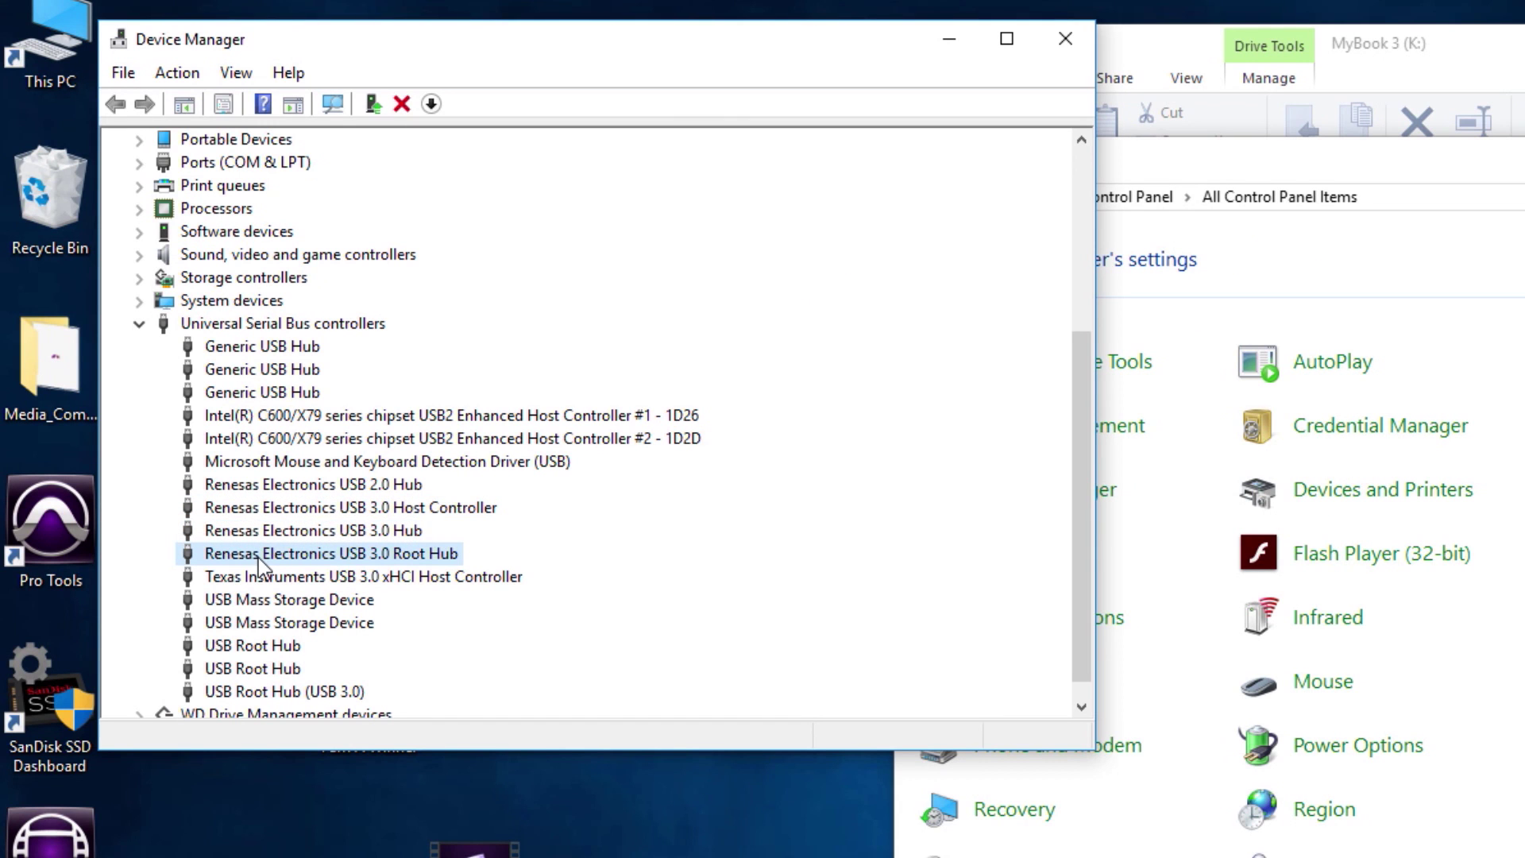
click(286, 526)
click(308, 506)
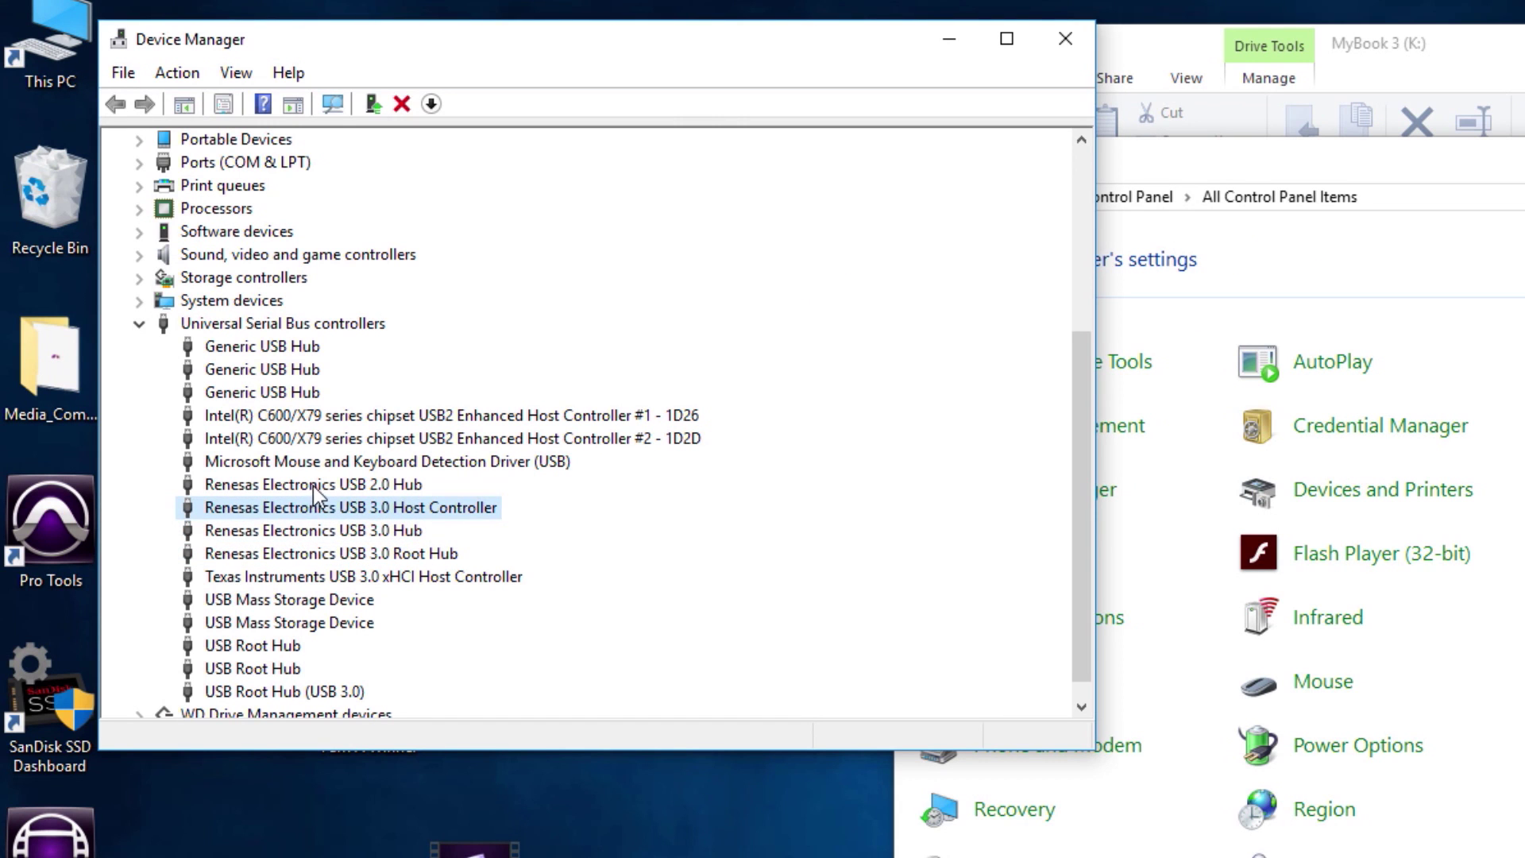
click(315, 484)
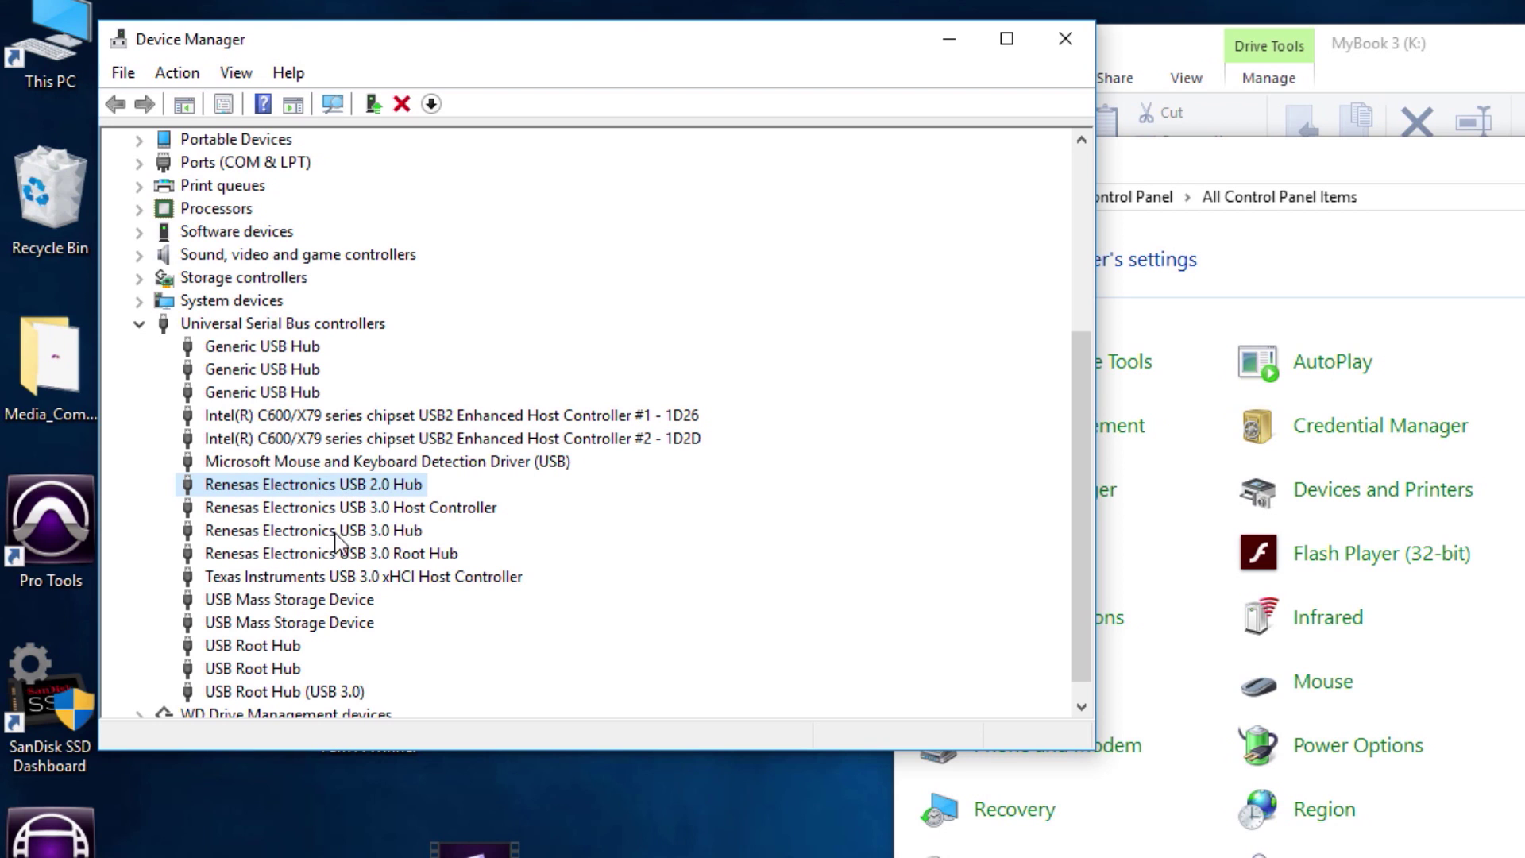
right_click(334, 557)
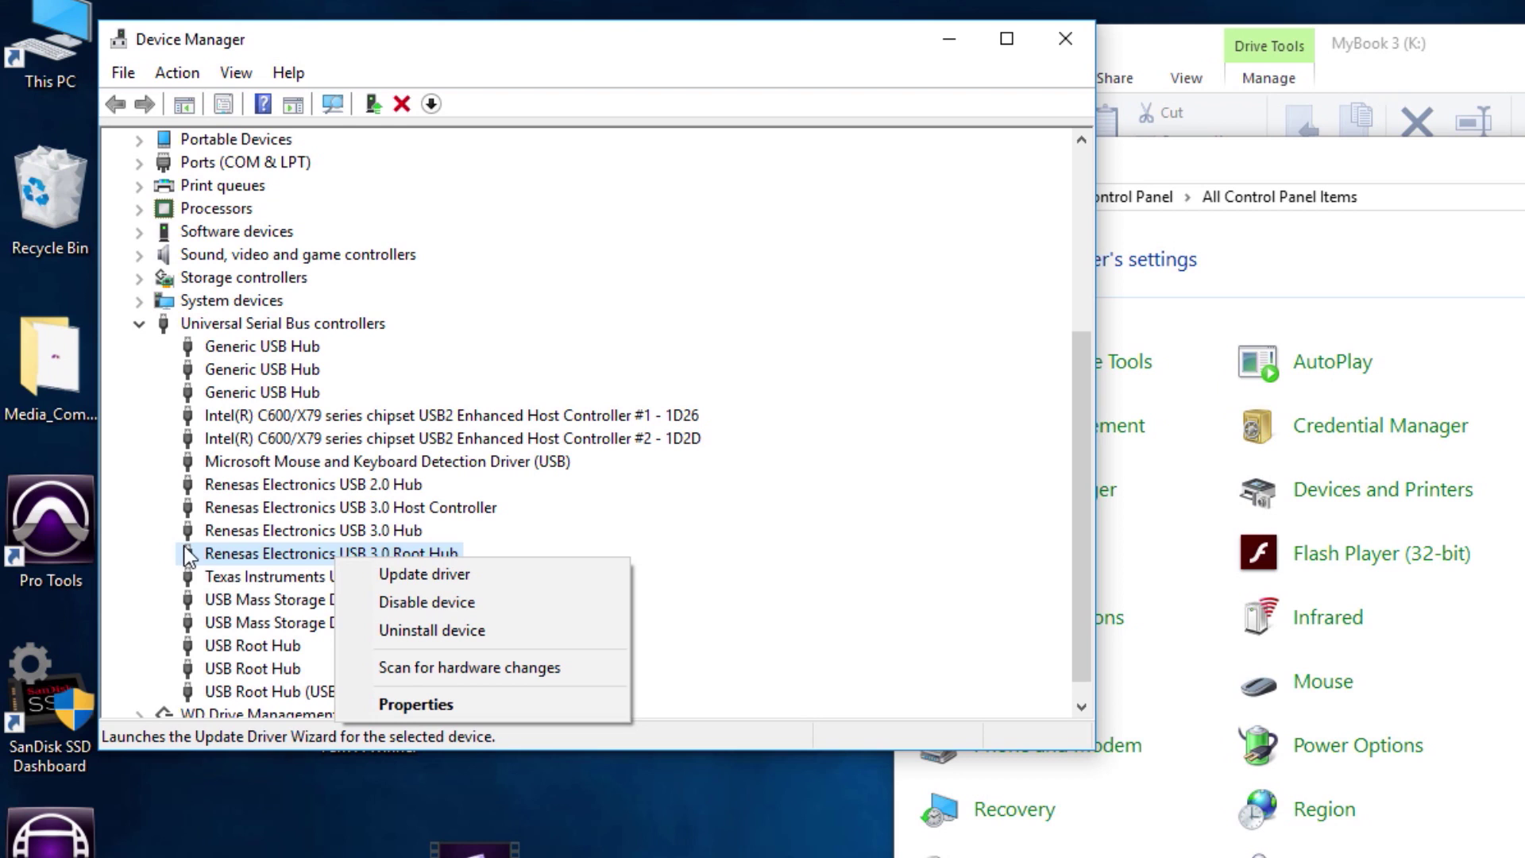
click(1073, 409)
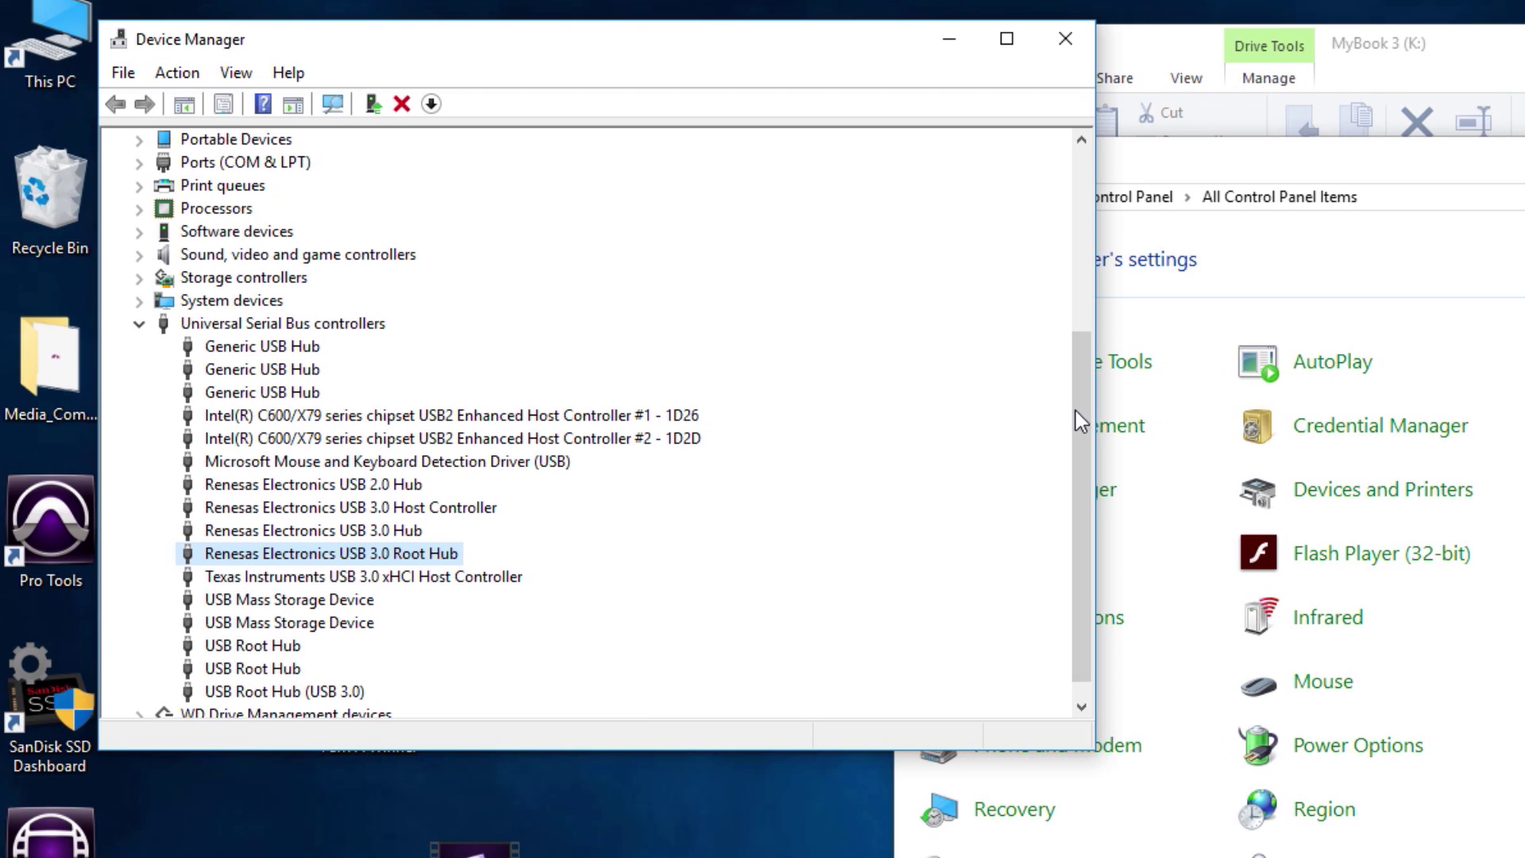
click(178, 73)
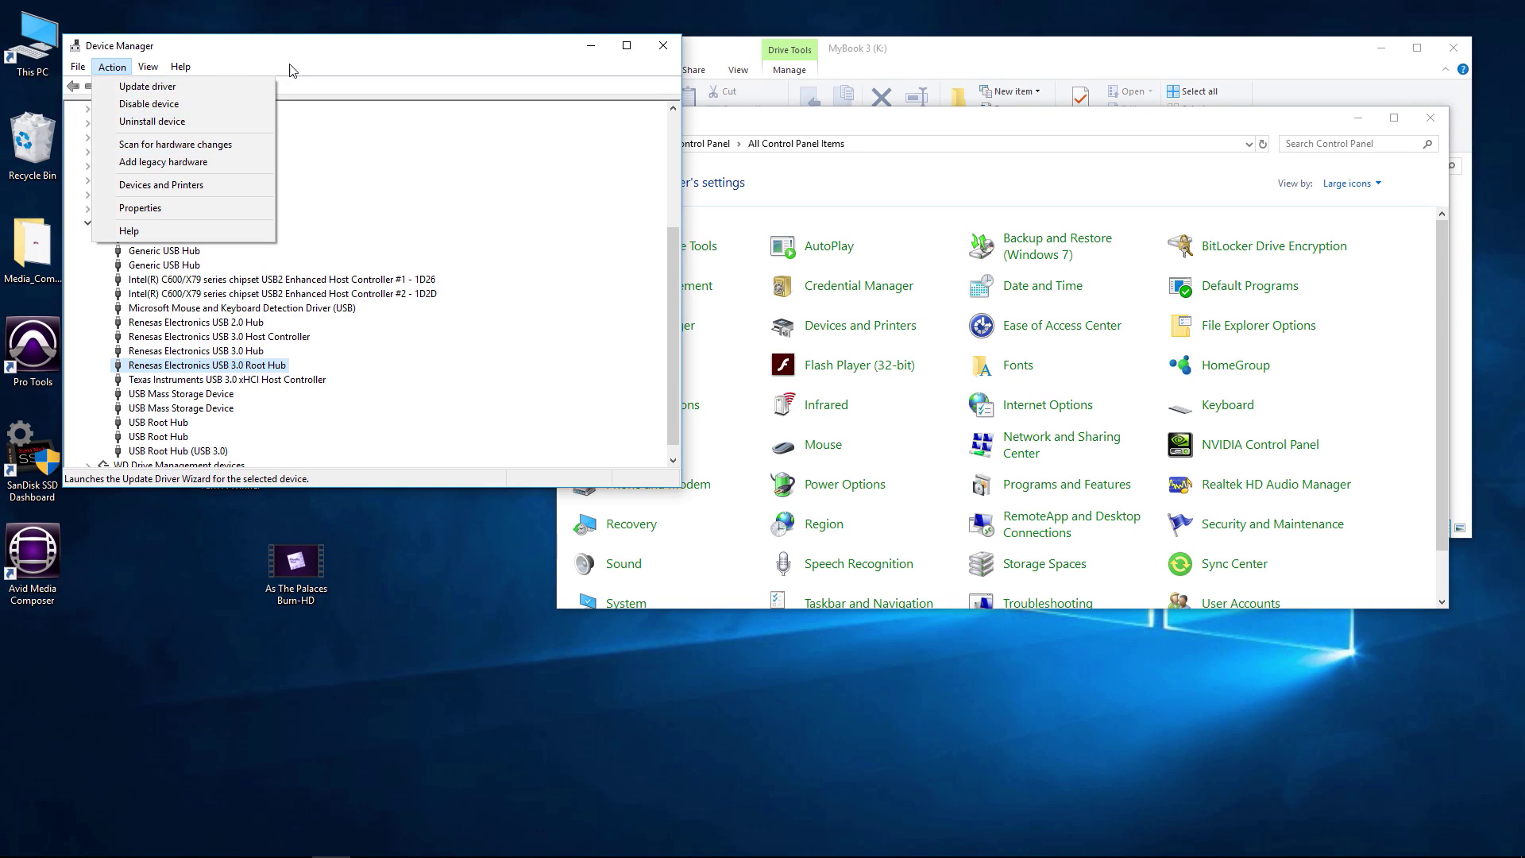
click(308, 59)
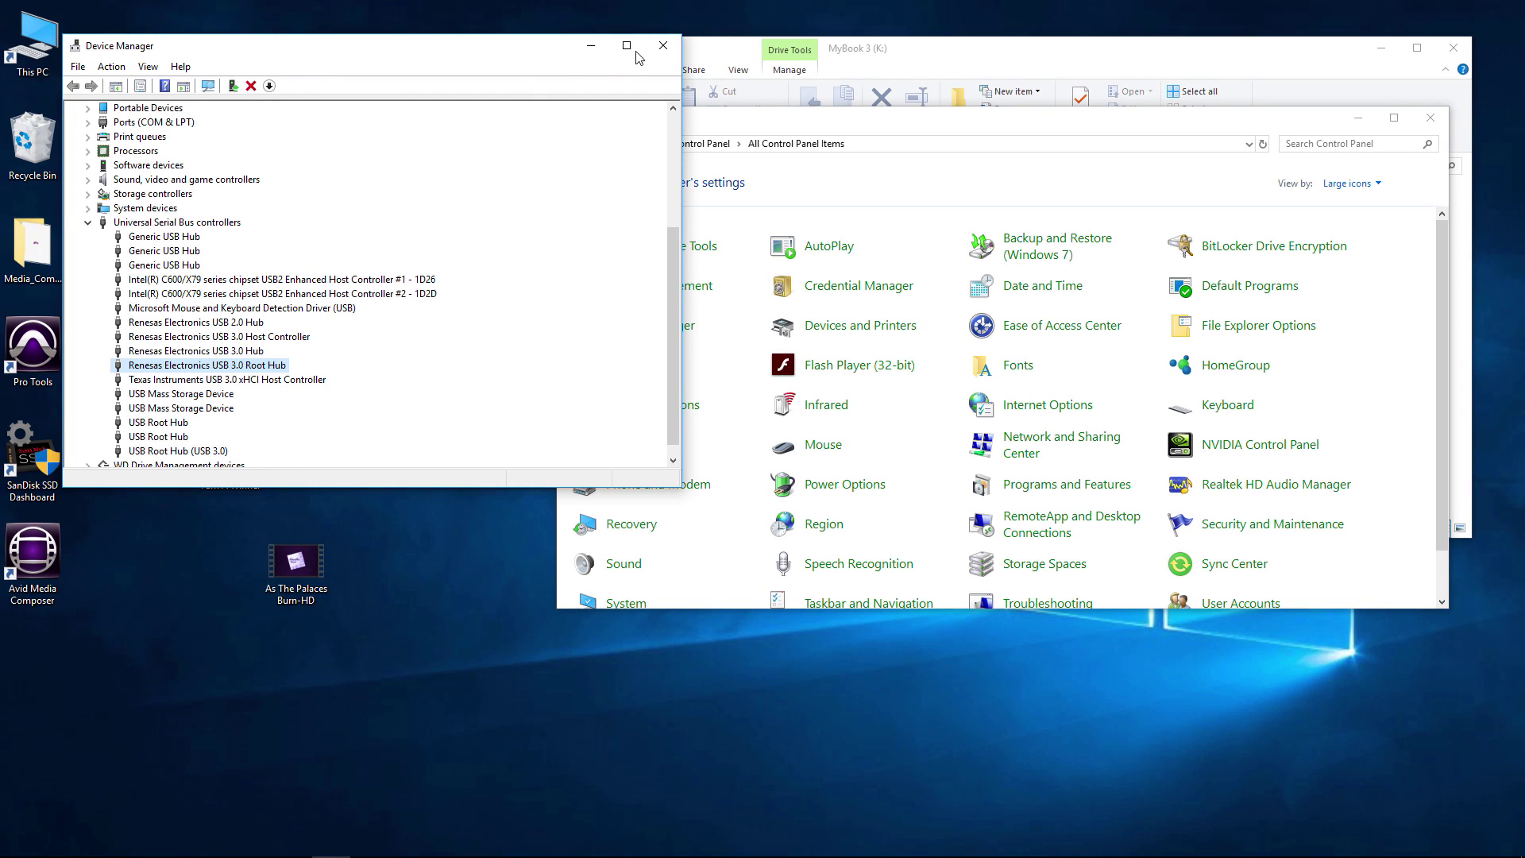
Close Device Manager and the Control Panel, and shift the MyBook 3 window slightly
click(663, 45)
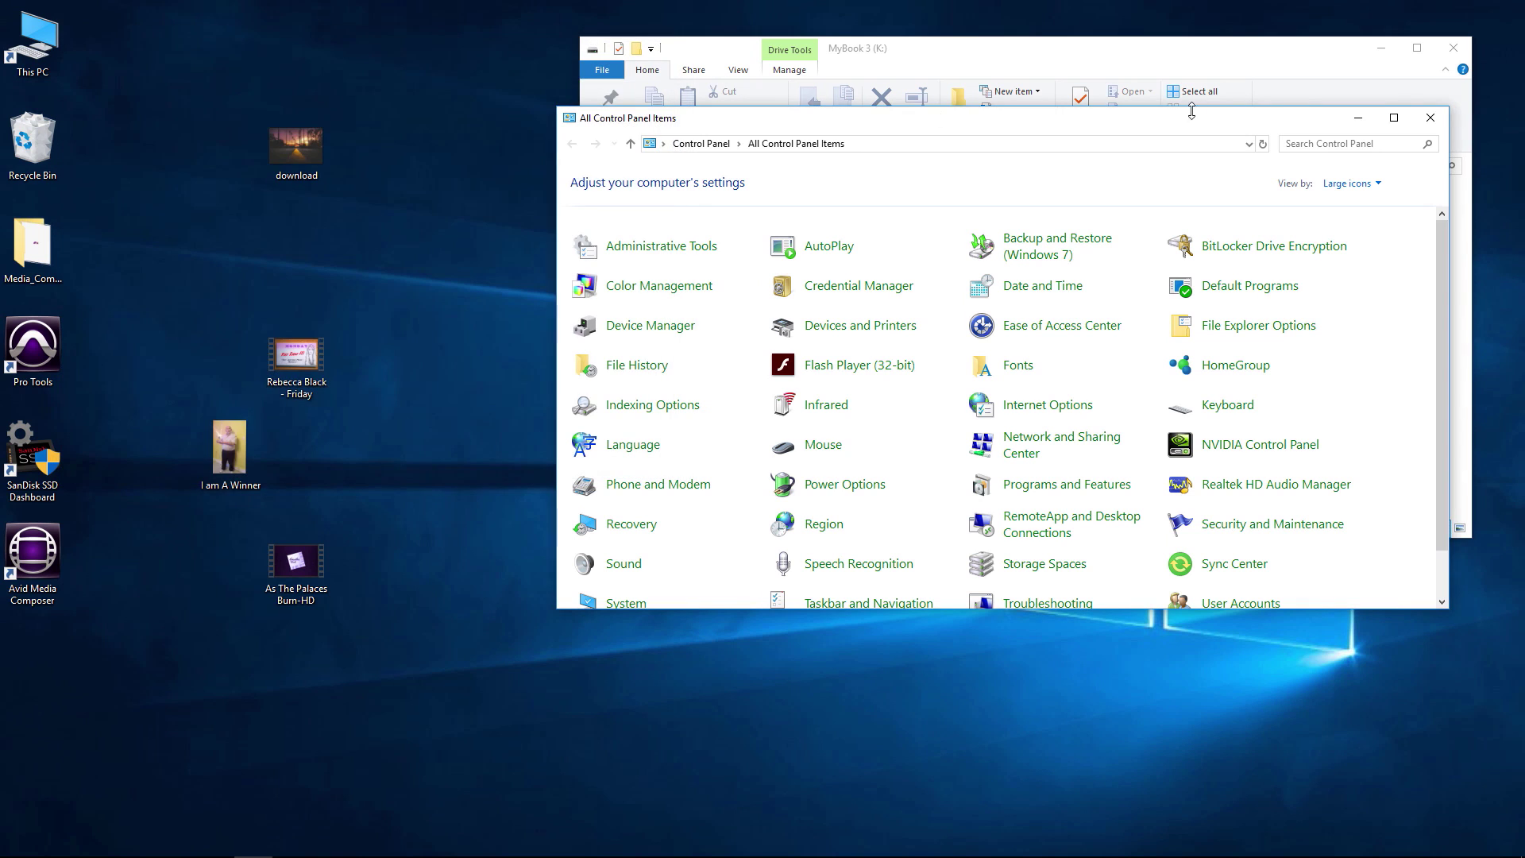
click(1429, 117)
drag(1078, 62, 1095, 65)
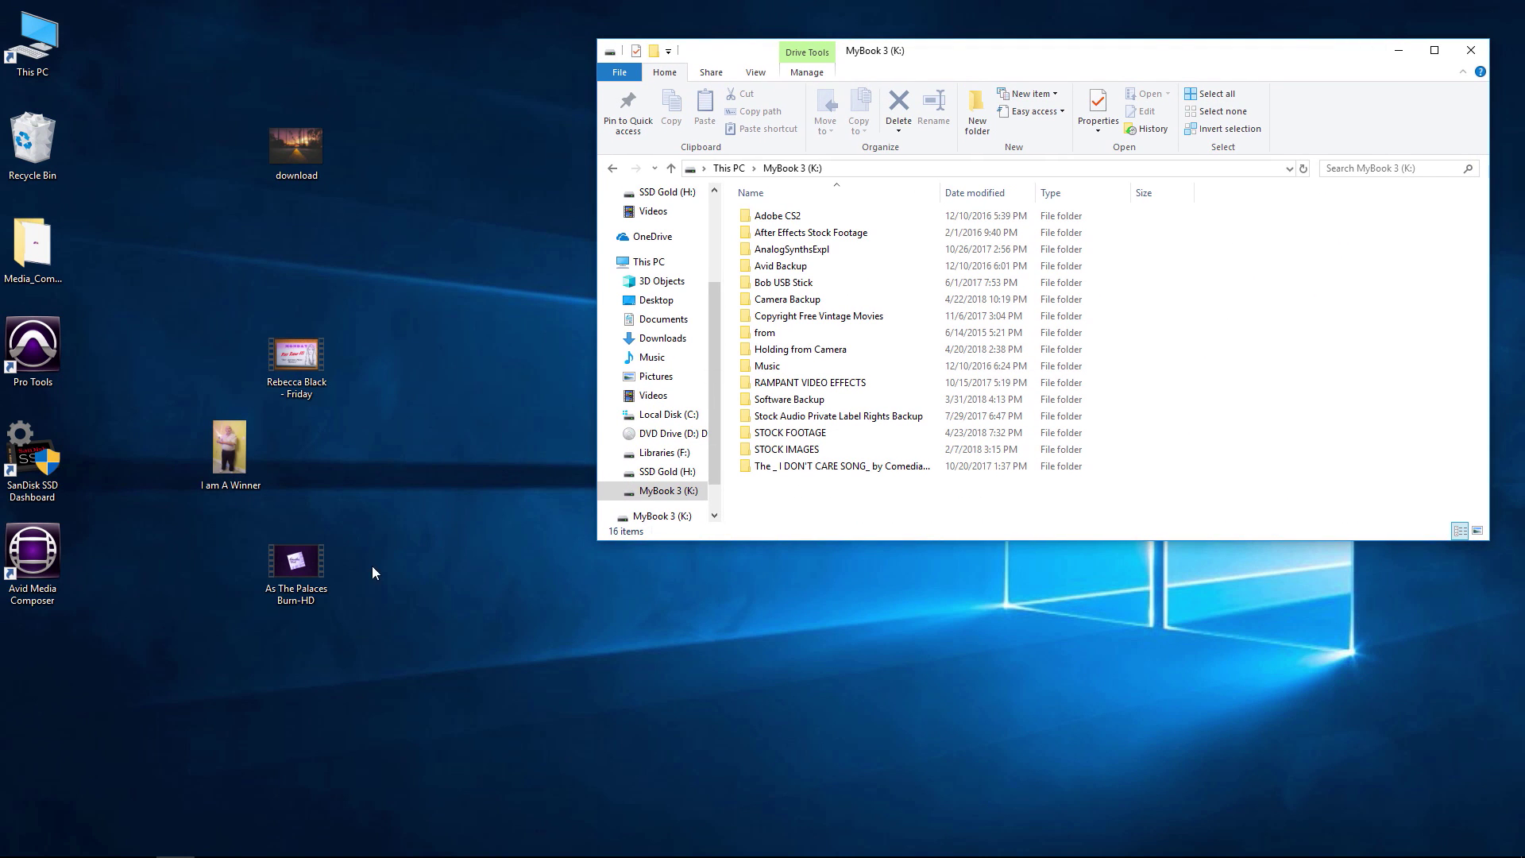
Test the transfer speed by copying As The Palaces Burn-HD from the desktop to MyBook 3 (K:), and cancel the copy
click(298, 592)
mouse_move(290, 573)
mouse_down()
mouse_move(1350, 389)
mouse_move(1302, 407)
mouse_up()
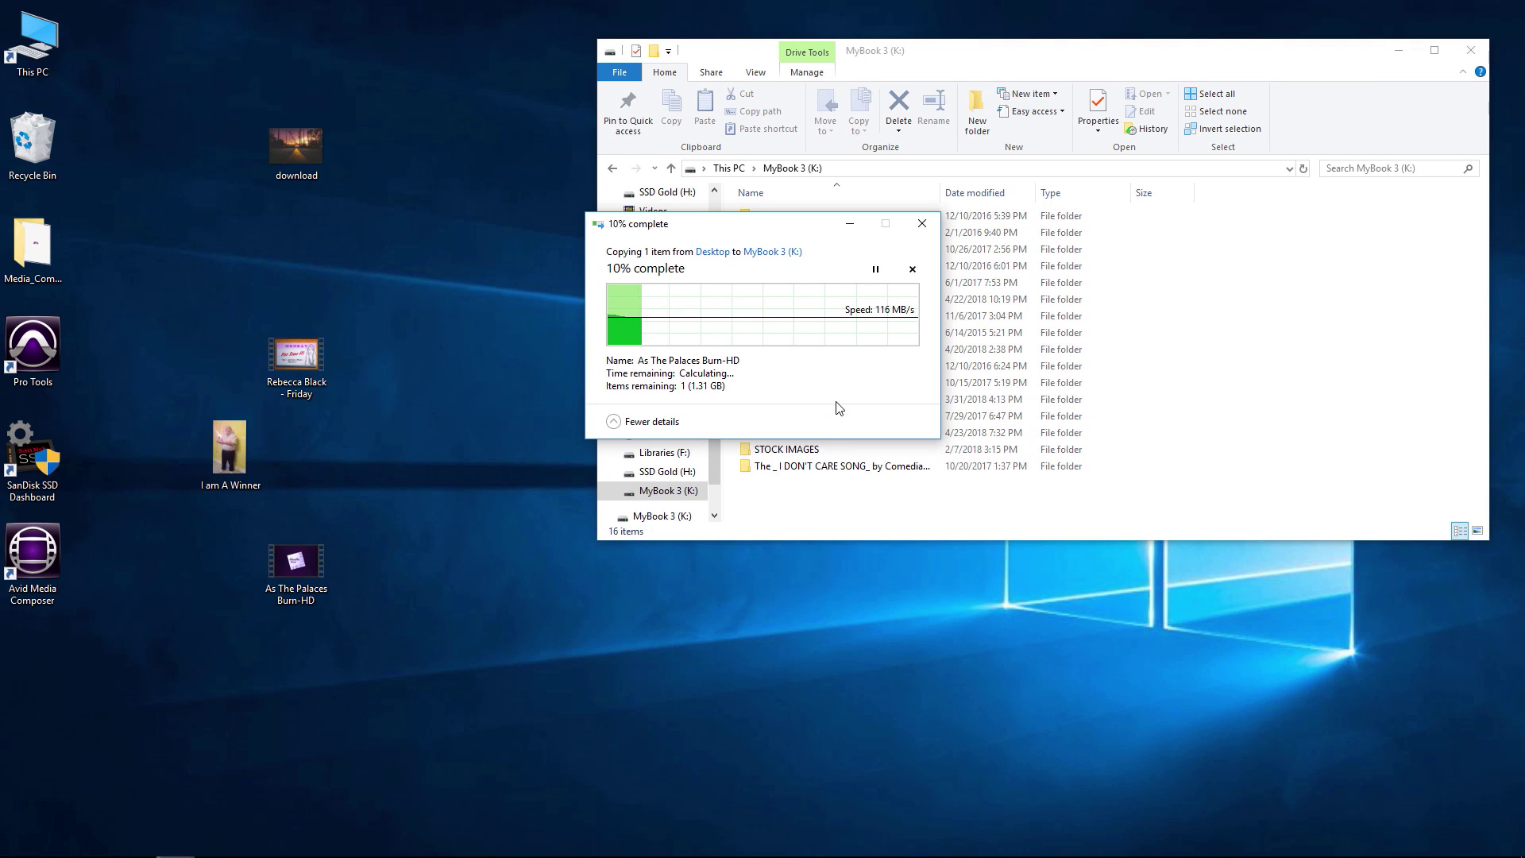
click(913, 270)
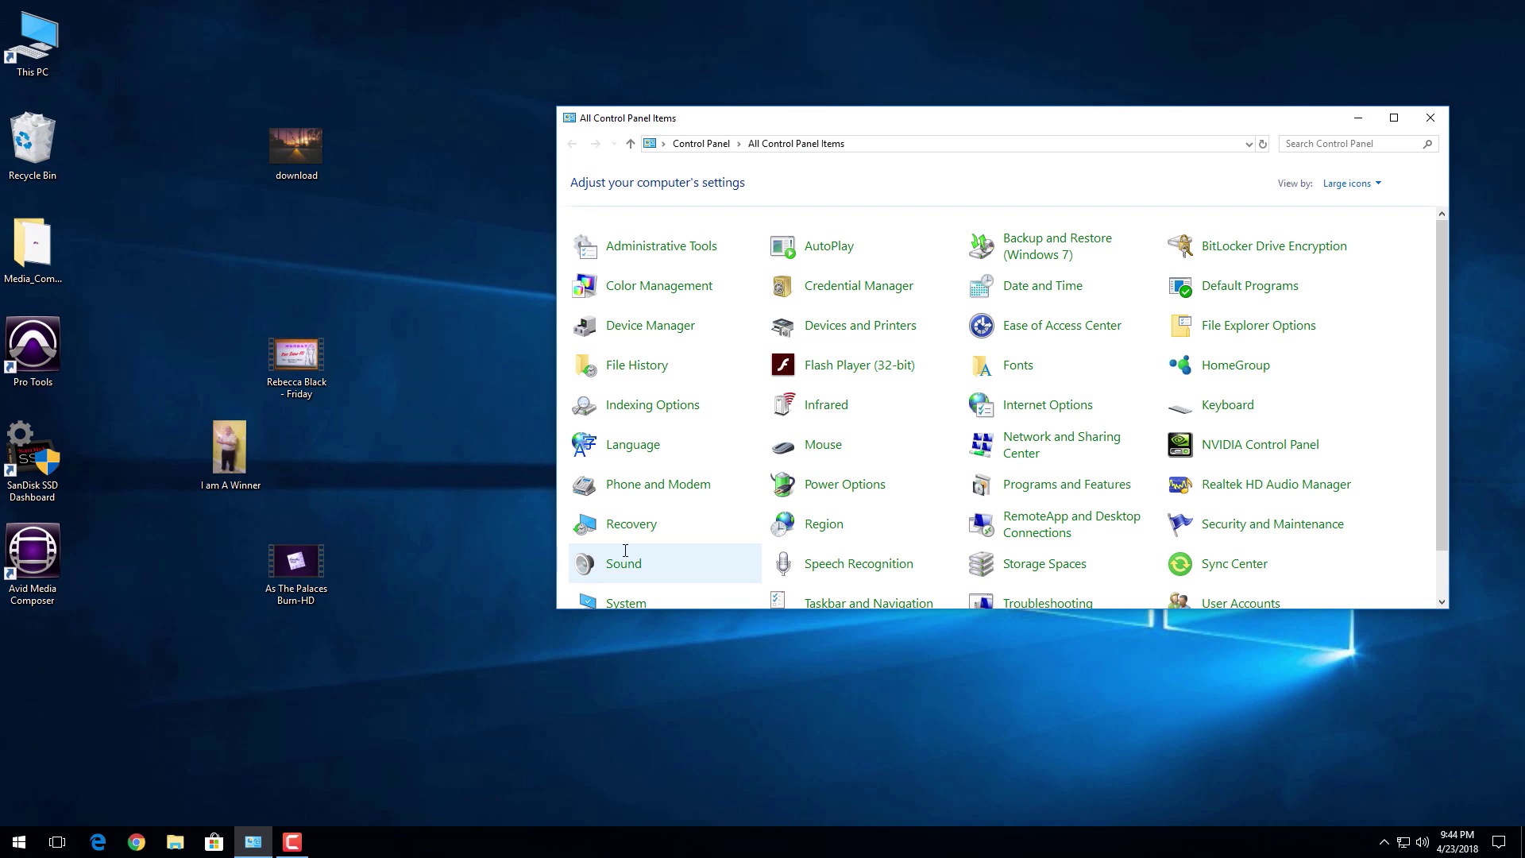
In Device Manager, uninstall the Renesas Electronics USB 3.0 Root Hub without deleting its driver software, and dismiss the restart request
click(650, 325)
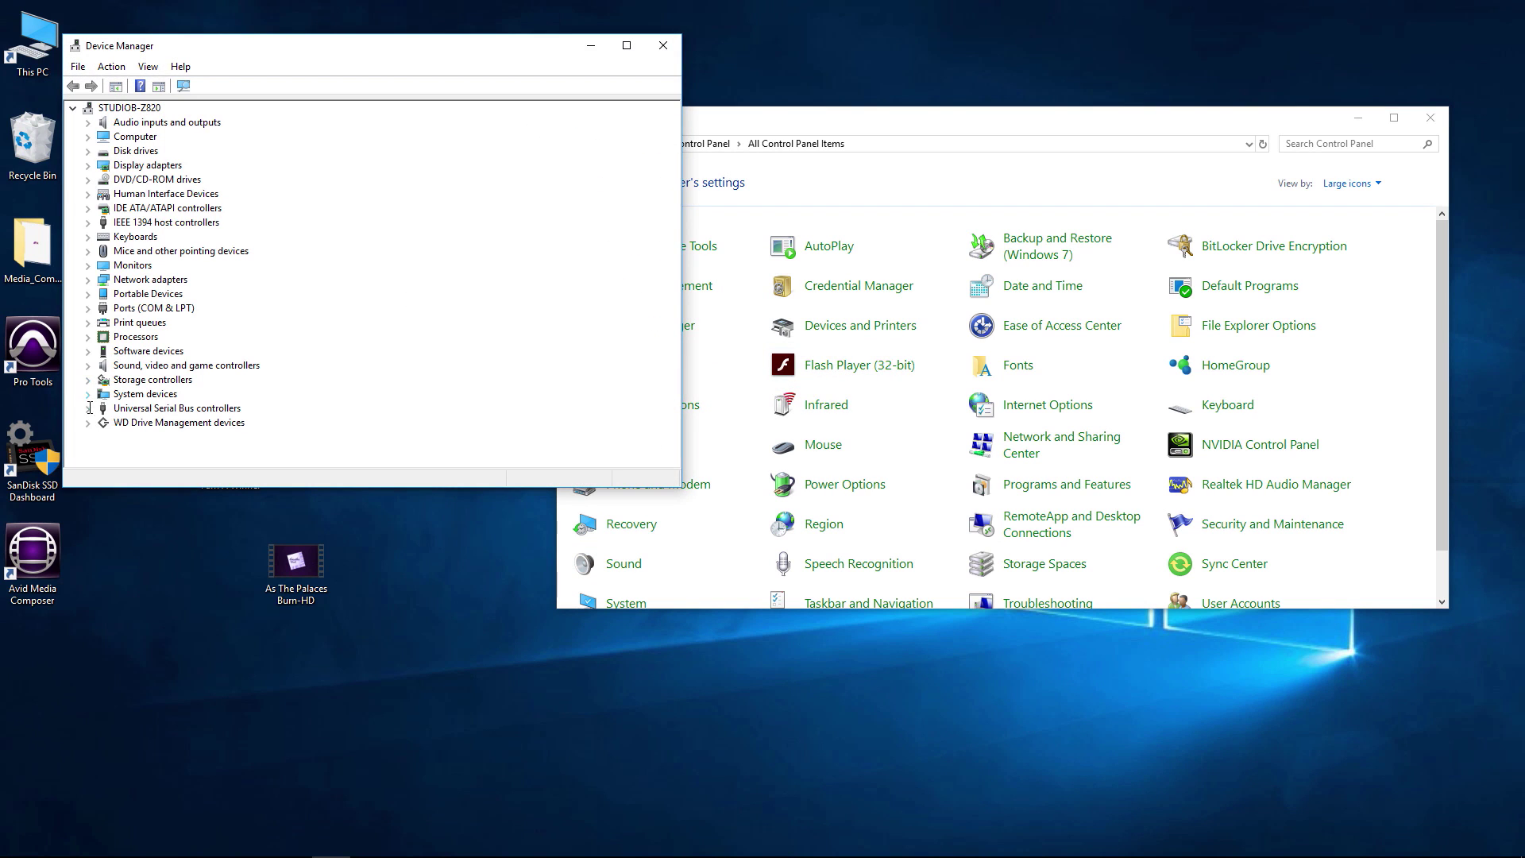
click(89, 409)
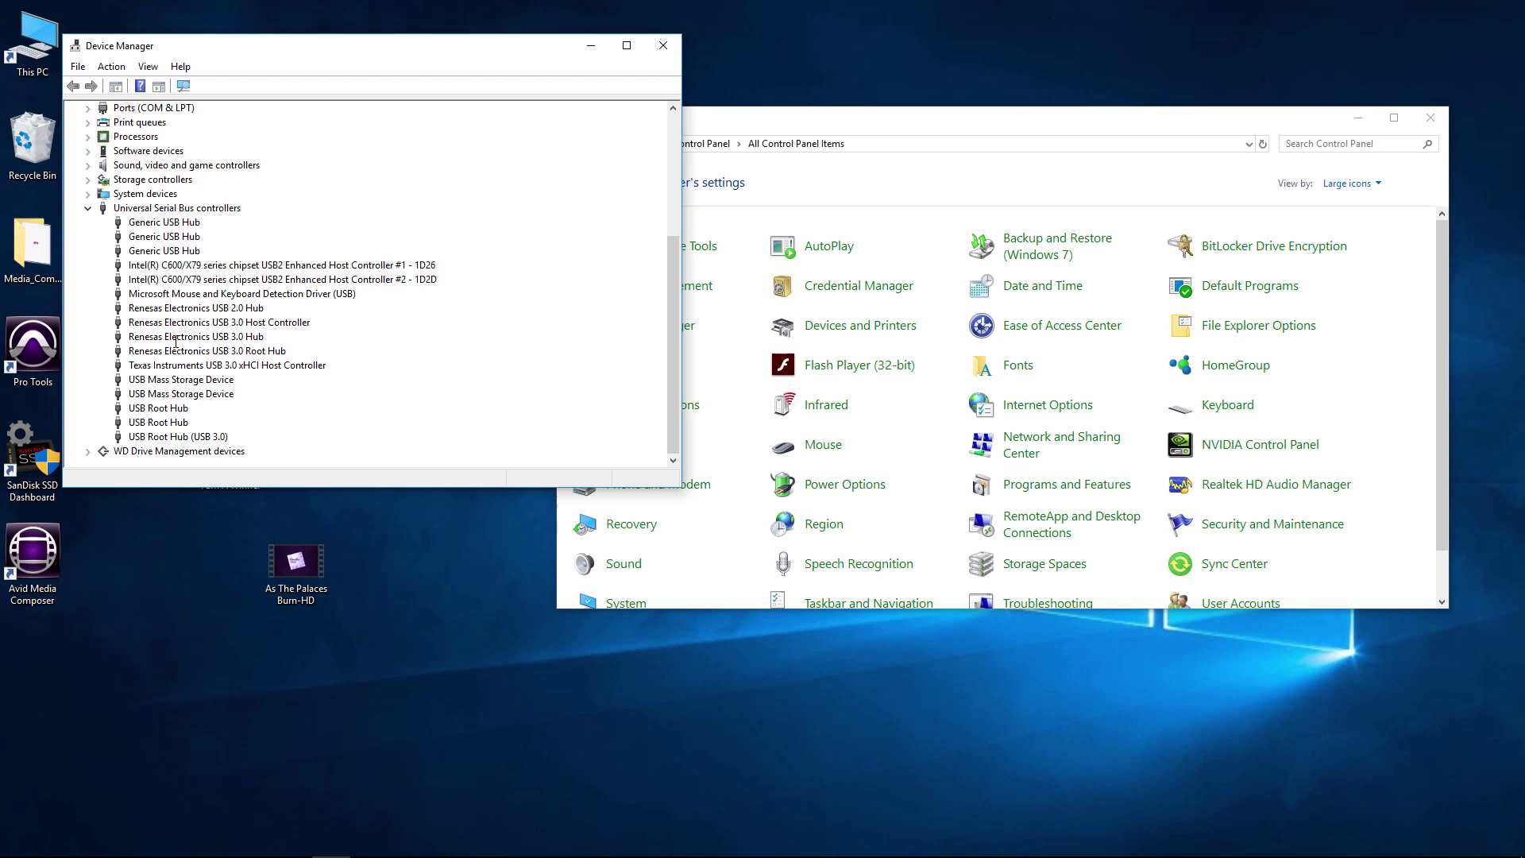
right_click(204, 349)
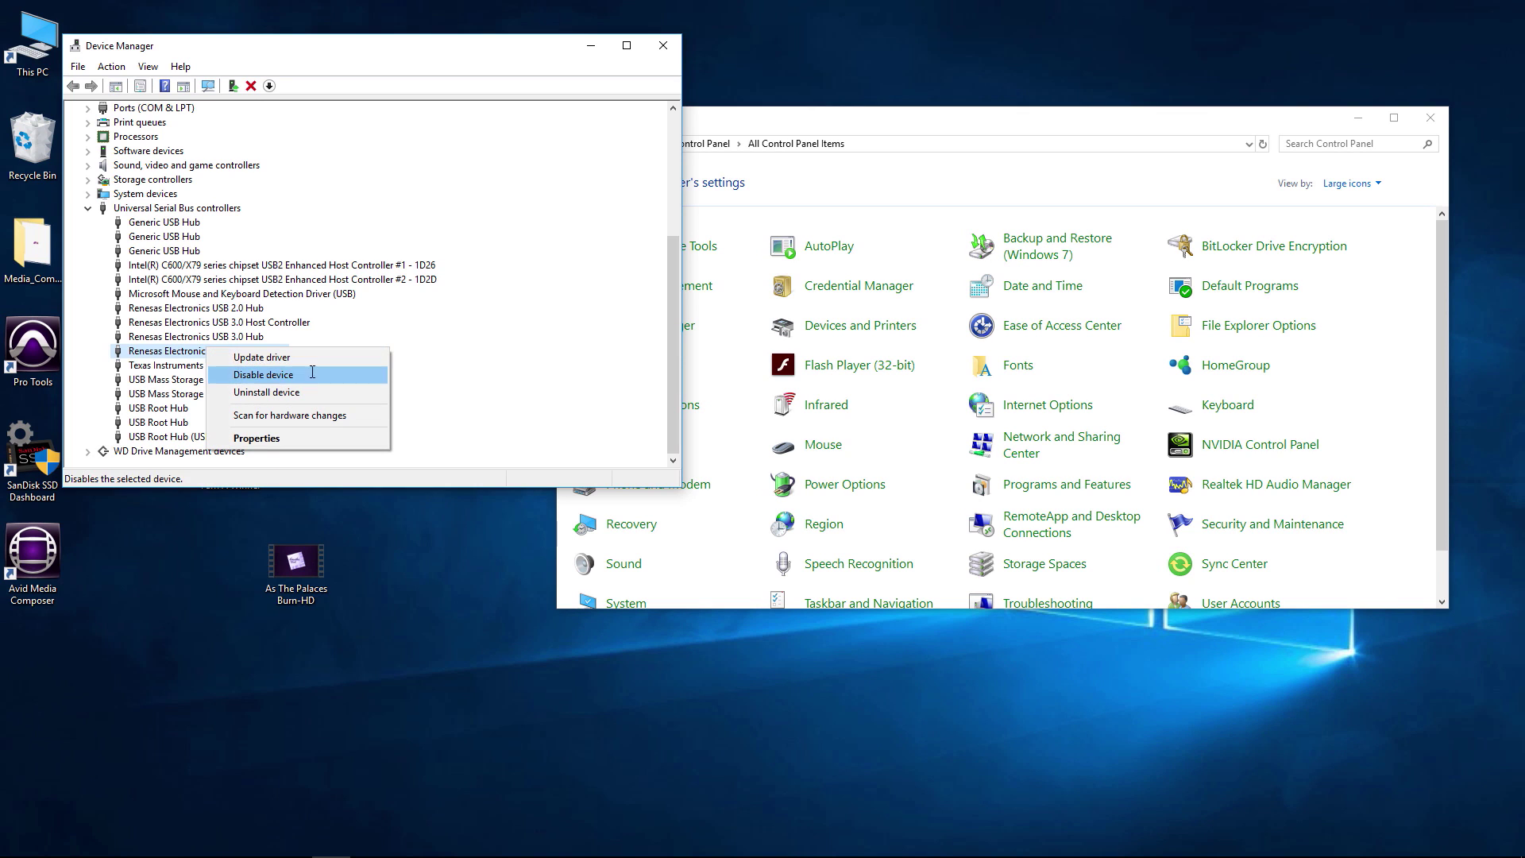
click(266, 392)
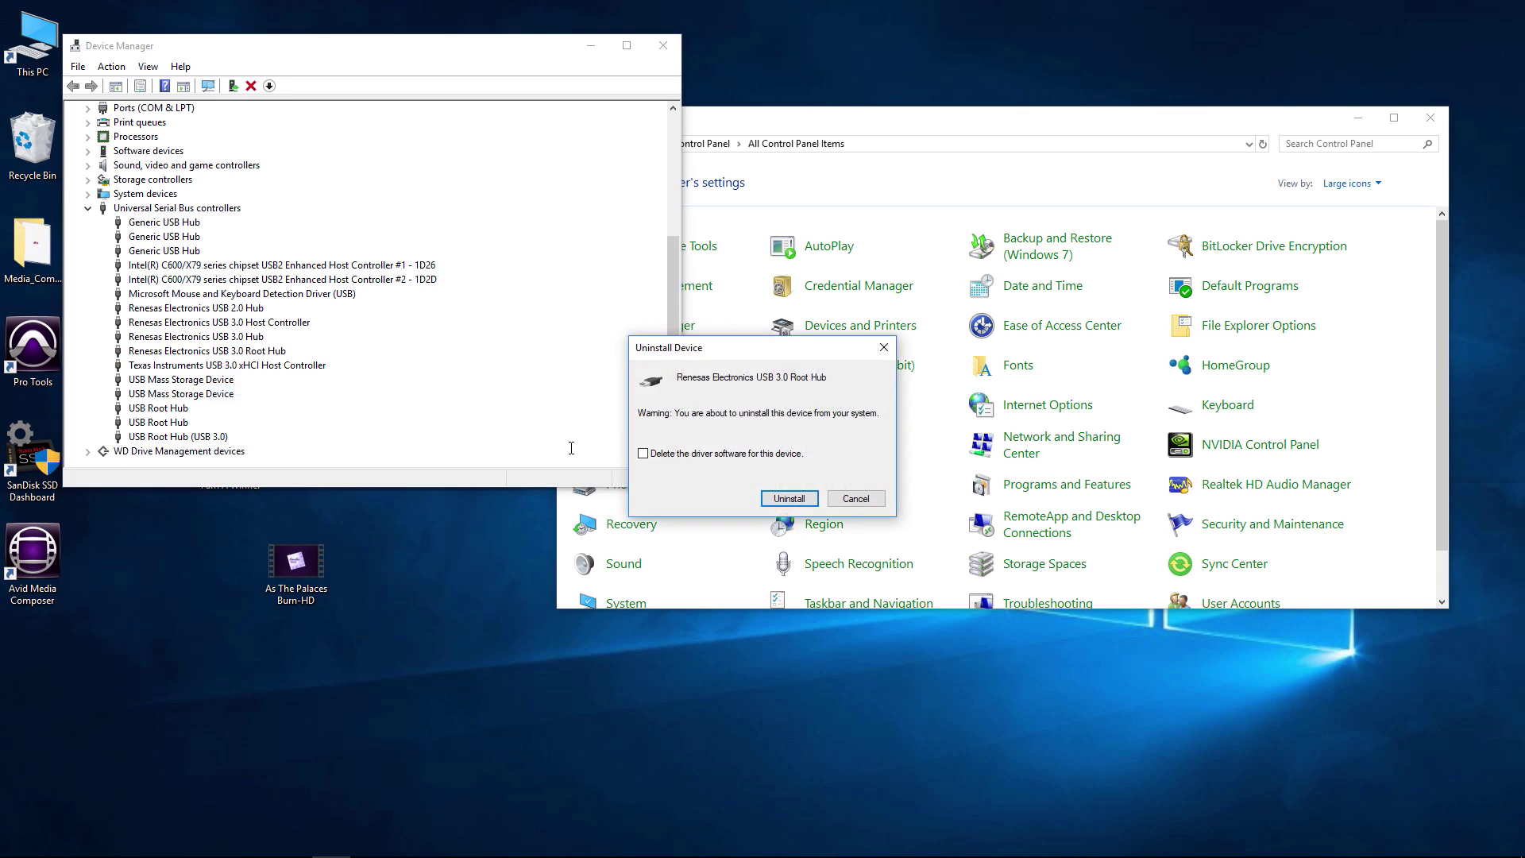
click(779, 499)
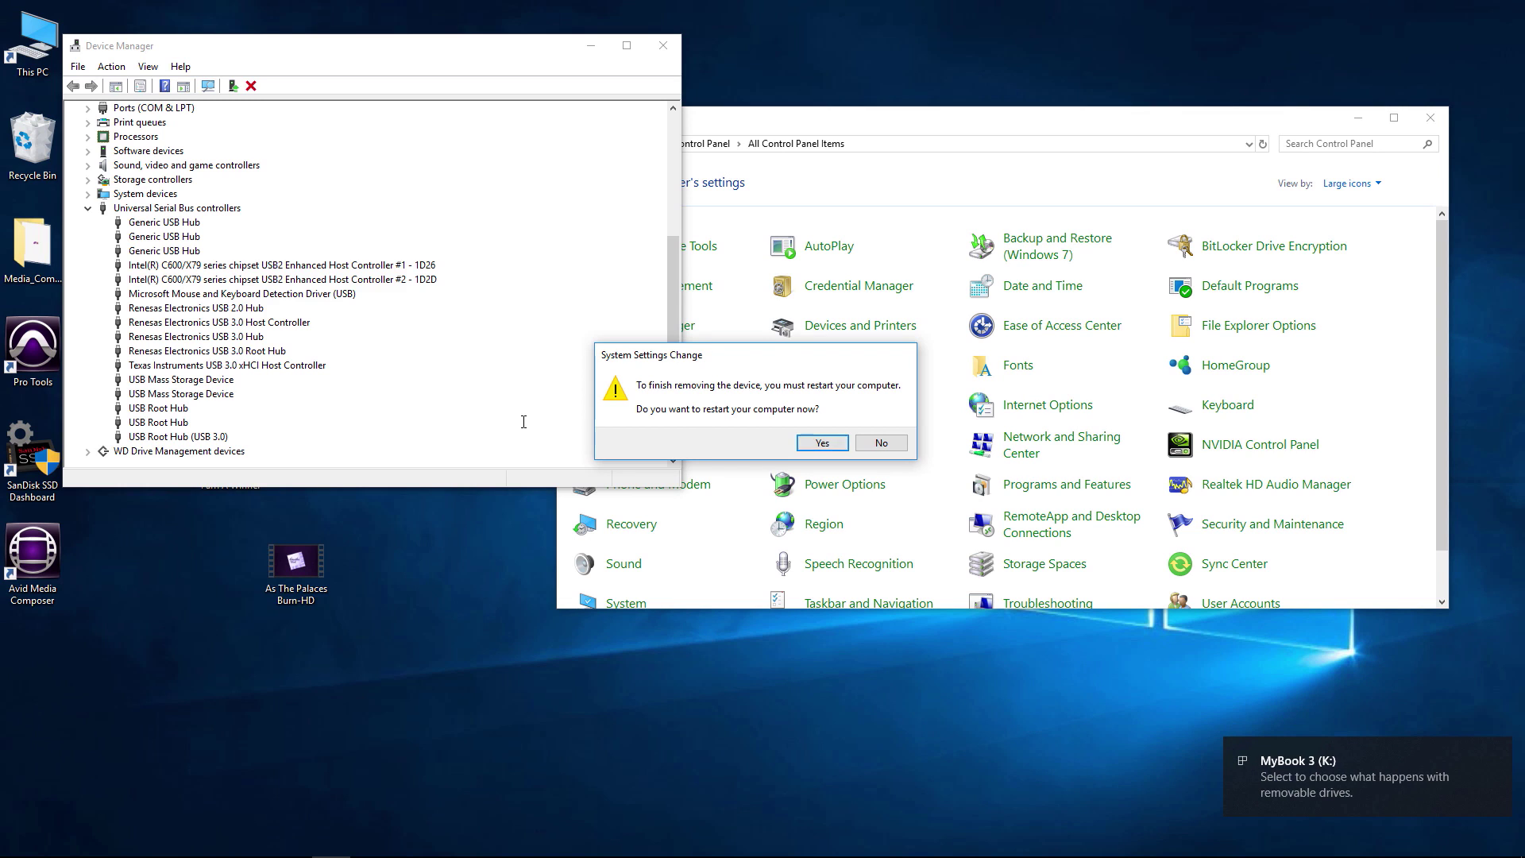
key(Escape)
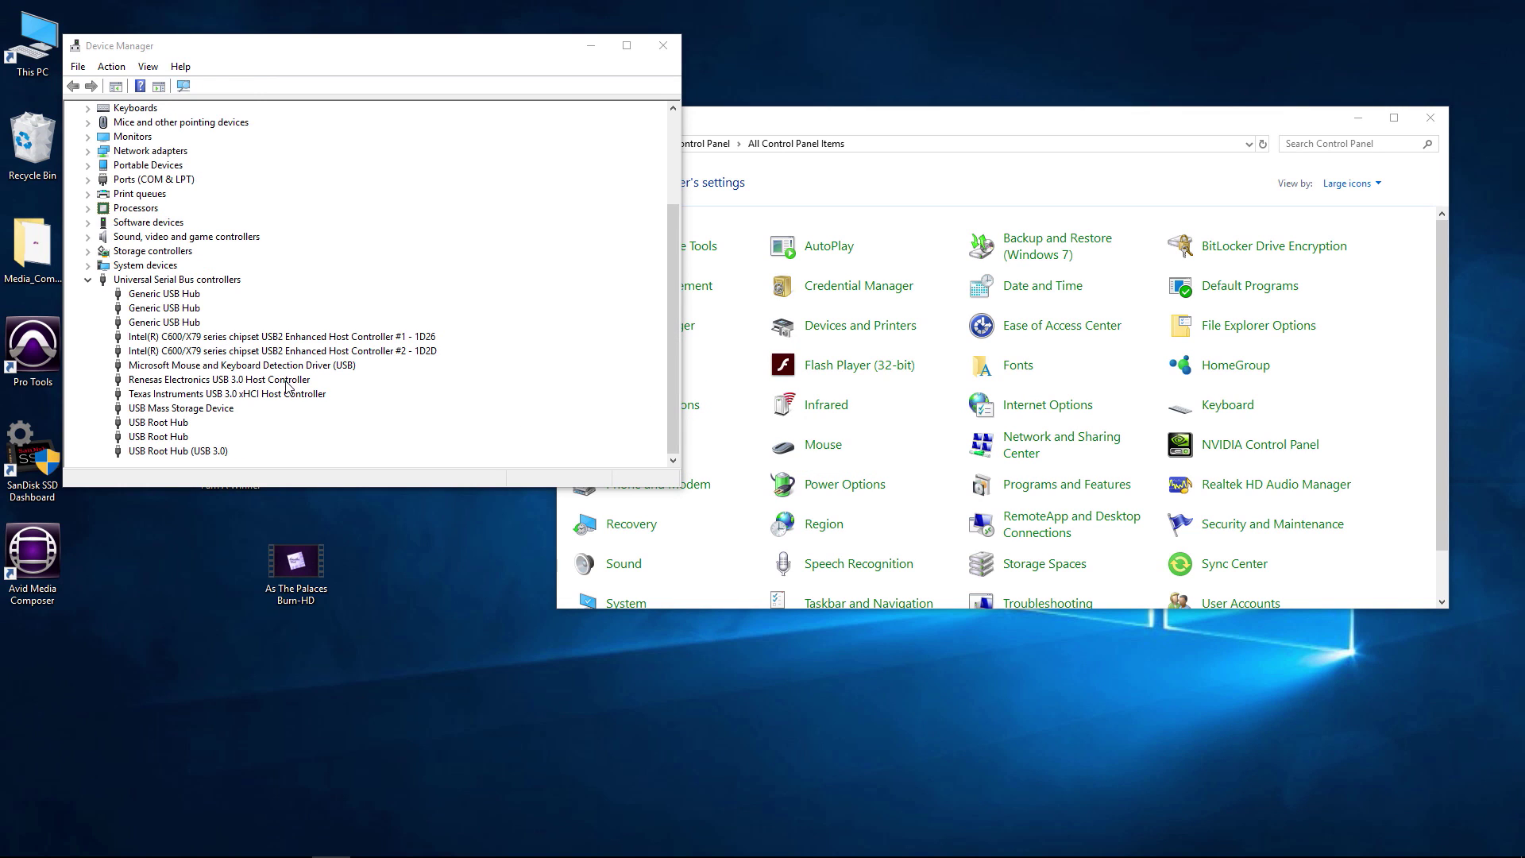
Uninstall the Renesas Electronics USB 3.0 Host Controller without deleting its driver software
click(288, 385)
right_click(288, 388)
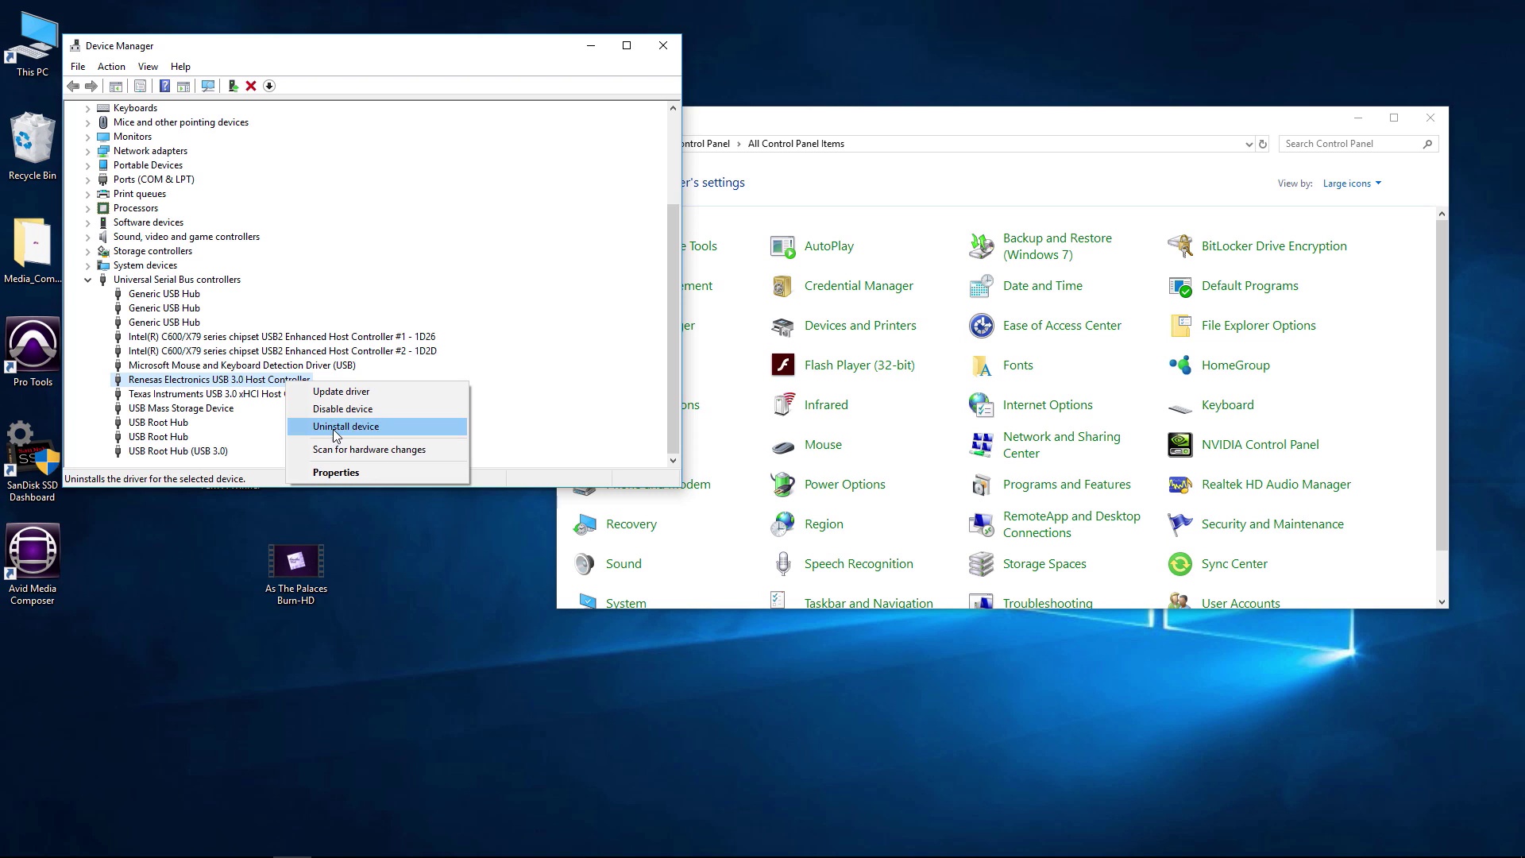
click(332, 428)
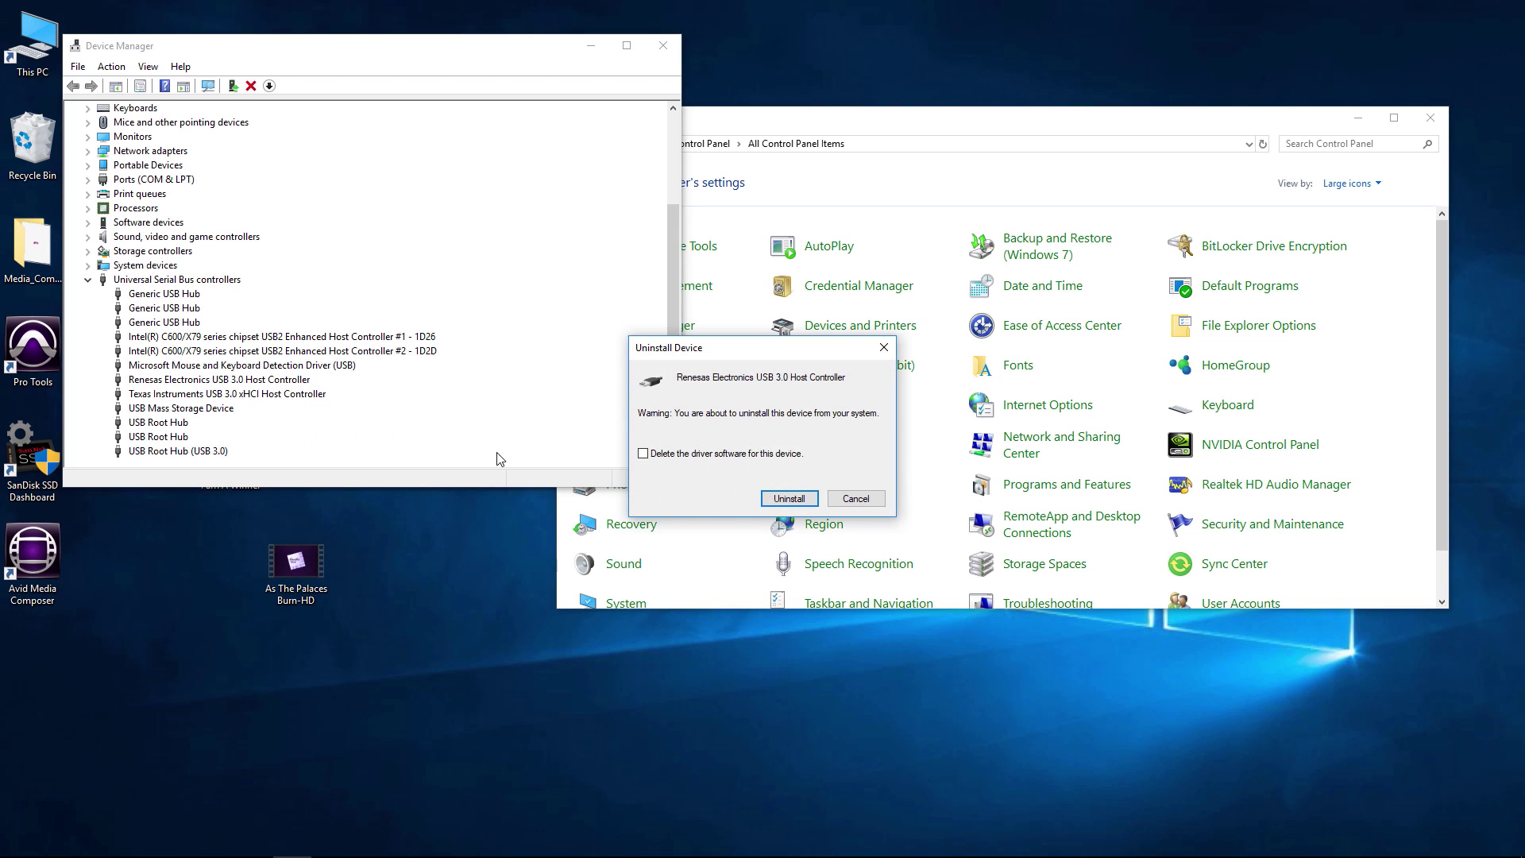
click(786, 499)
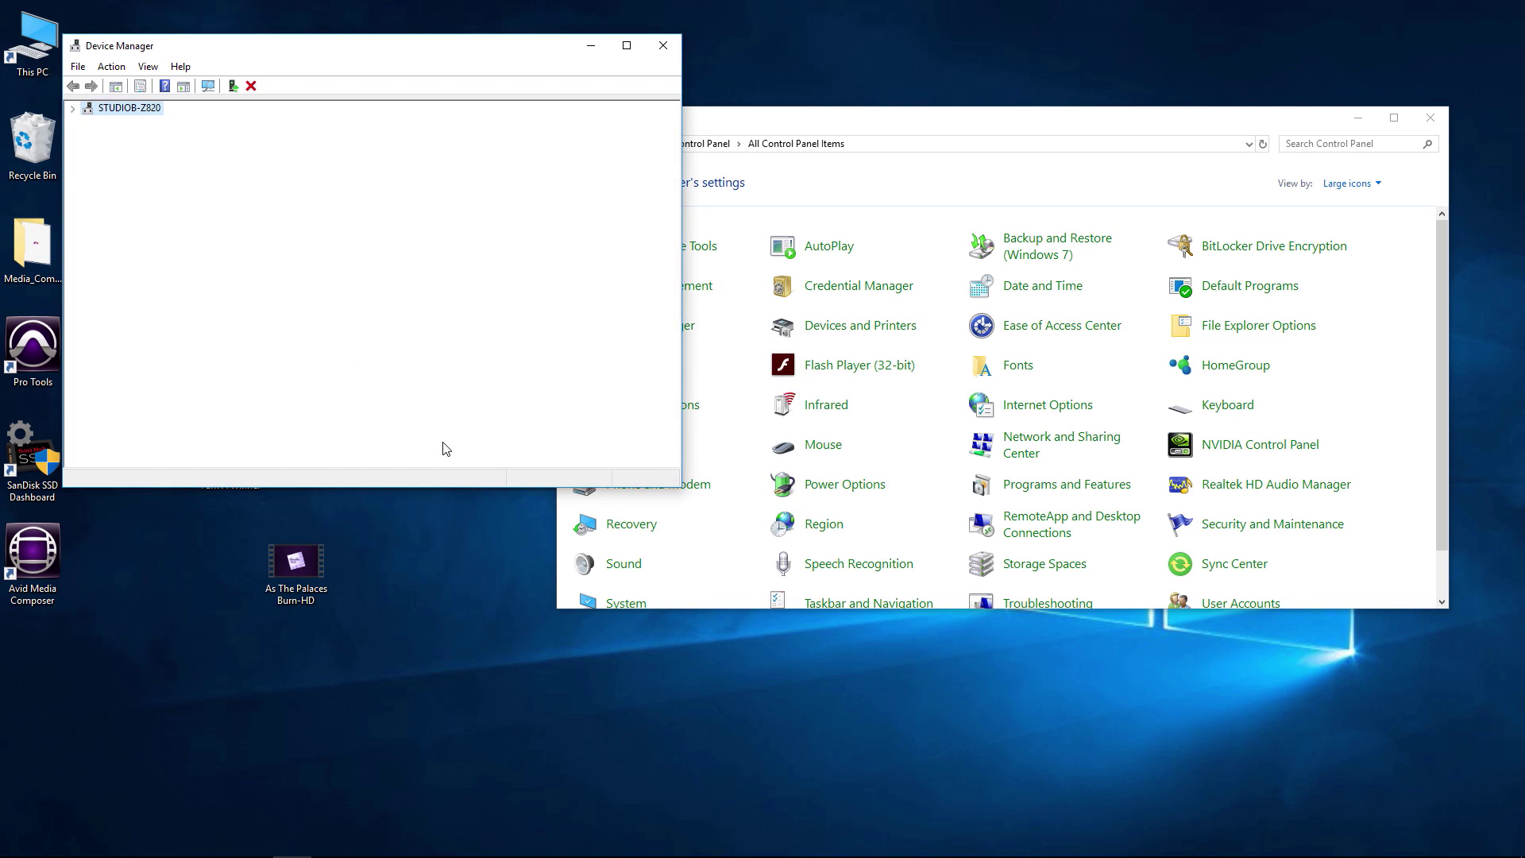
Scan for hardware changes and select the Renesas USB 3.0 eXtensible Host Controller - 1.0 (Microsoft) under Universal Serial Bus controllers
click(116, 68)
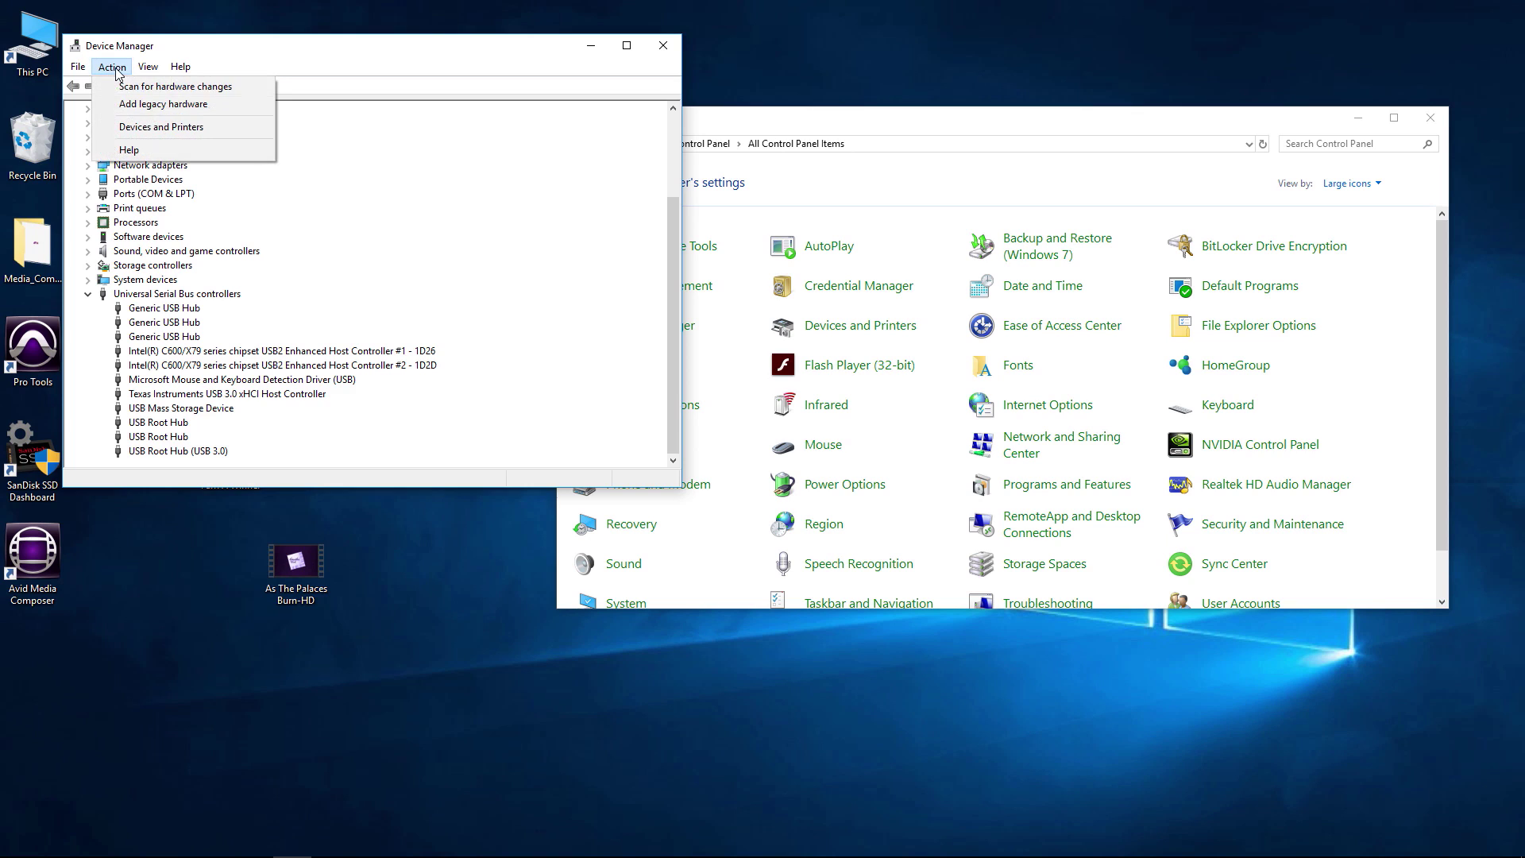
click(220, 89)
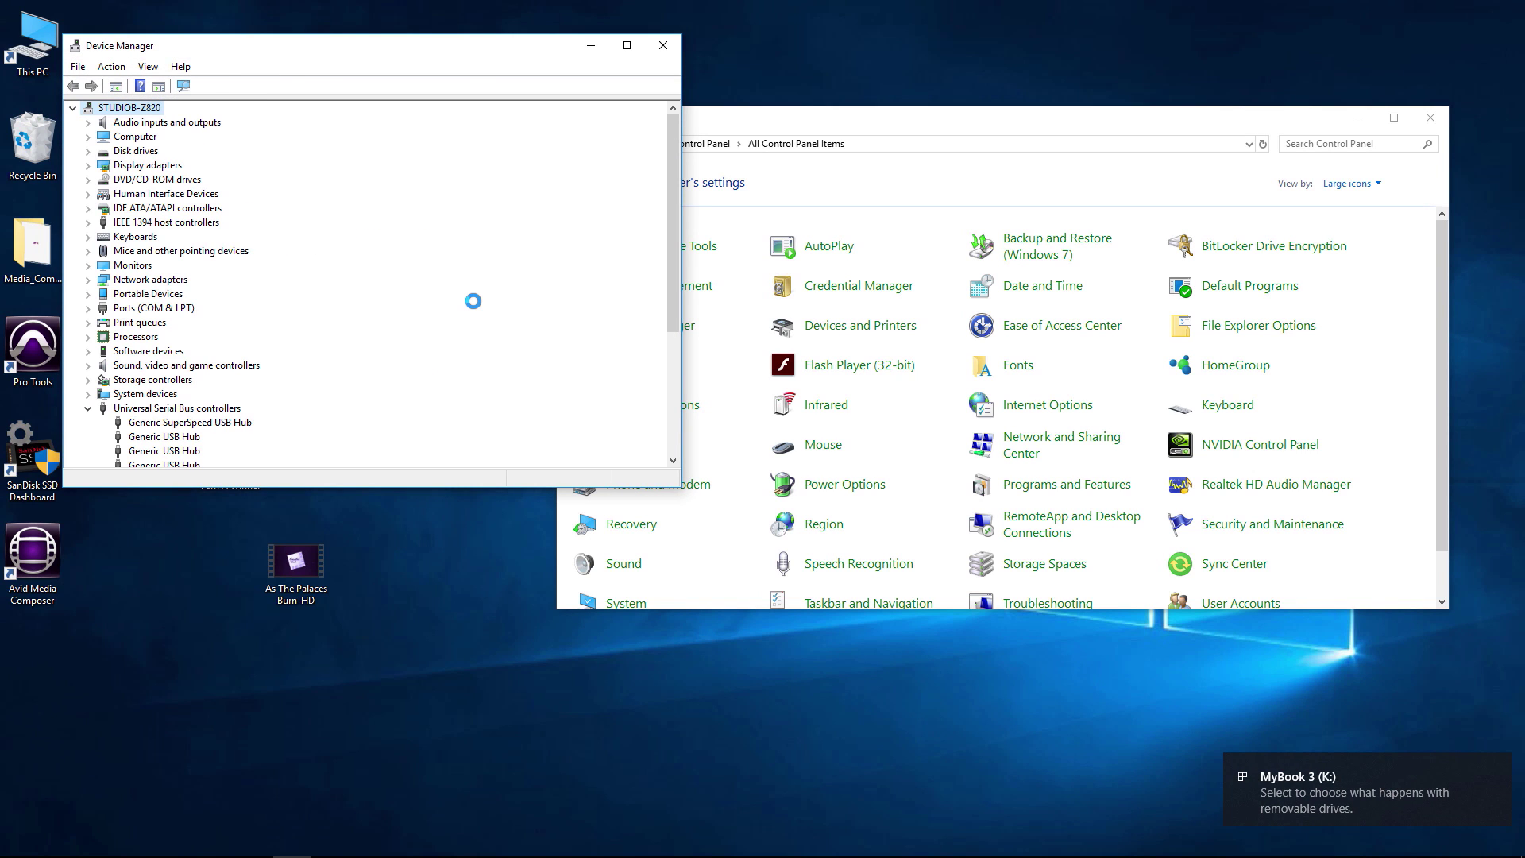
scroll(474, 301, down, 4)
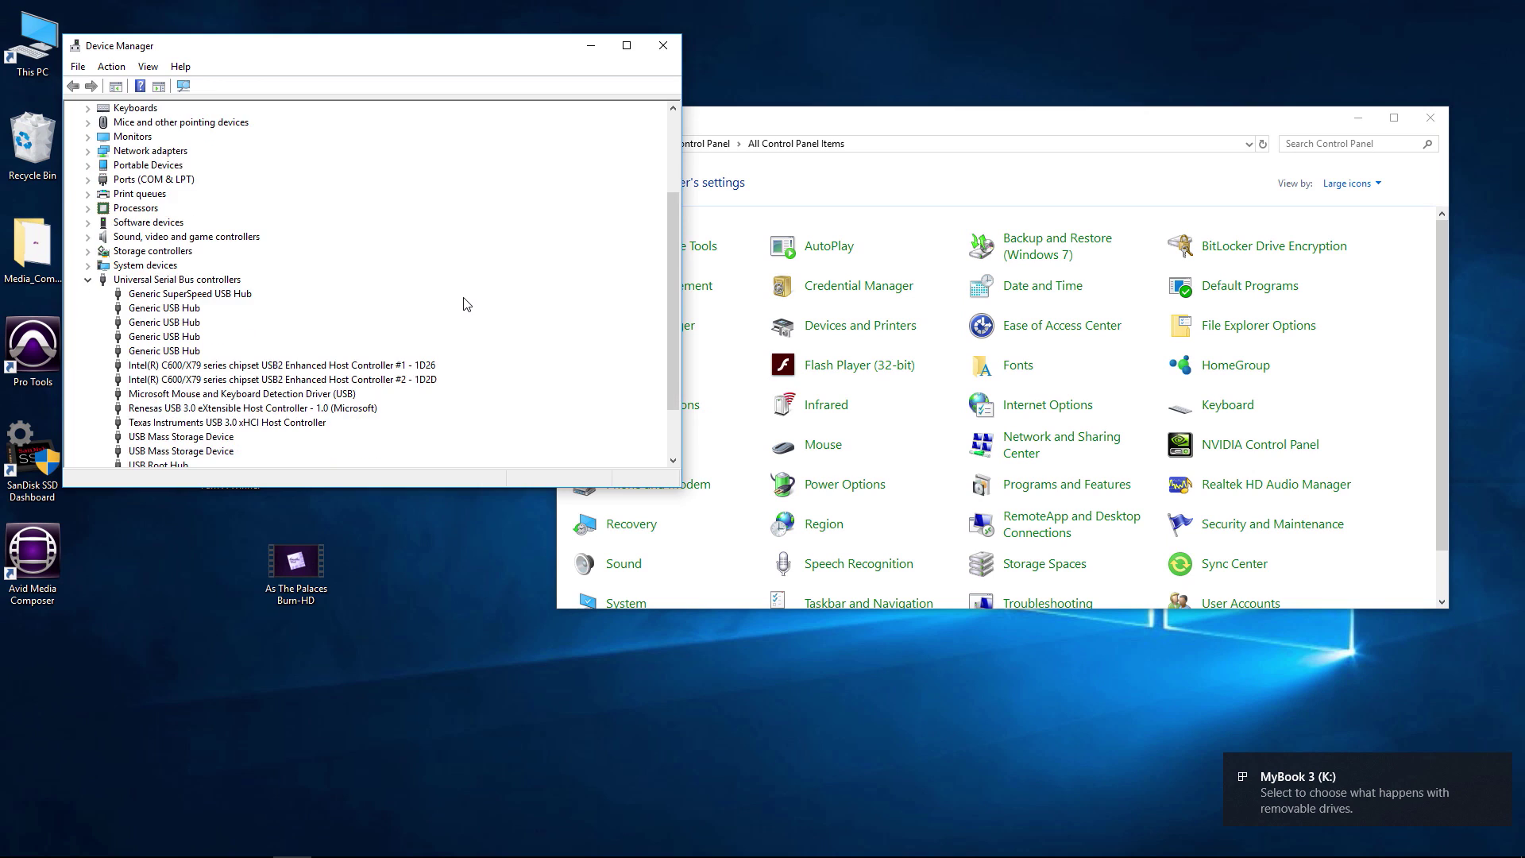
click(192, 367)
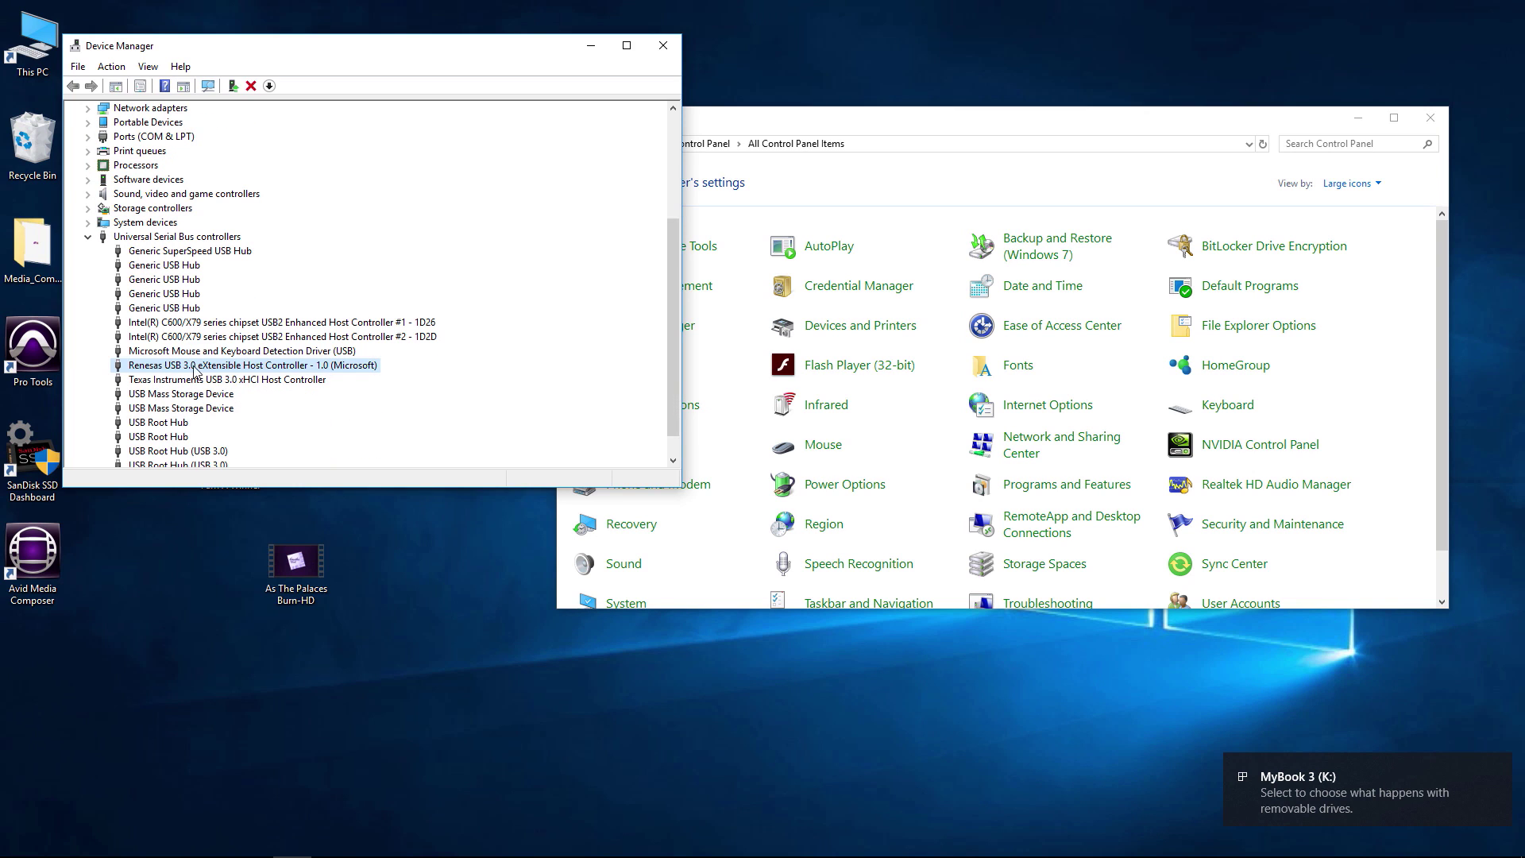